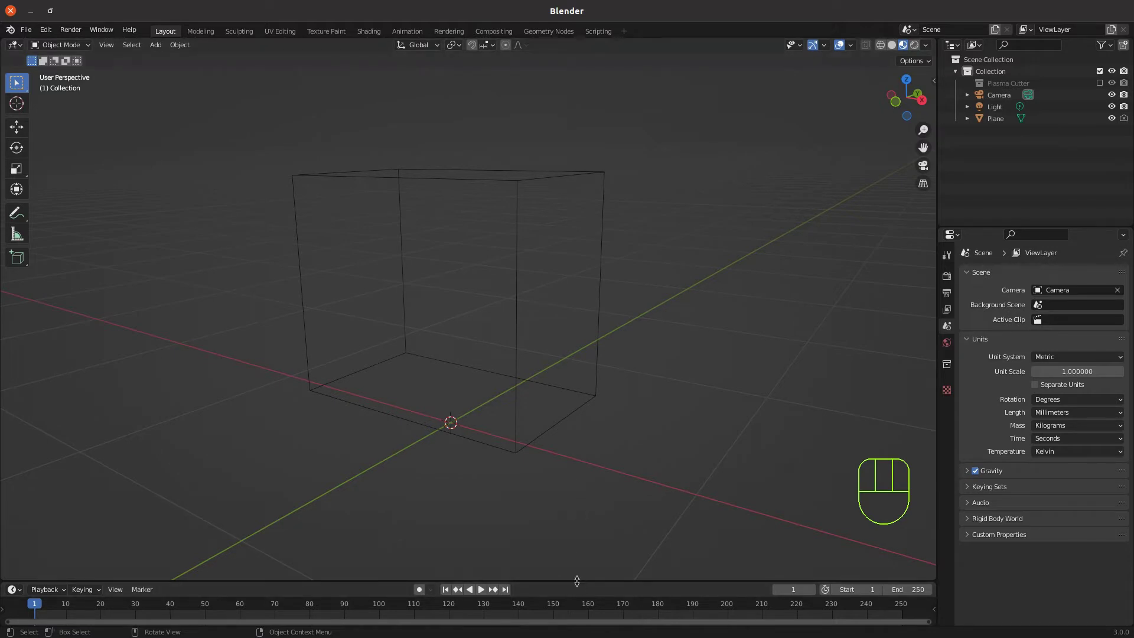
Enlarge the timeline area, change it to an Asset Browser and show the User Library assets.
{"action": "left_click_drag", "start_coordinate": [579, 583], "coordinate": [602, 427]}
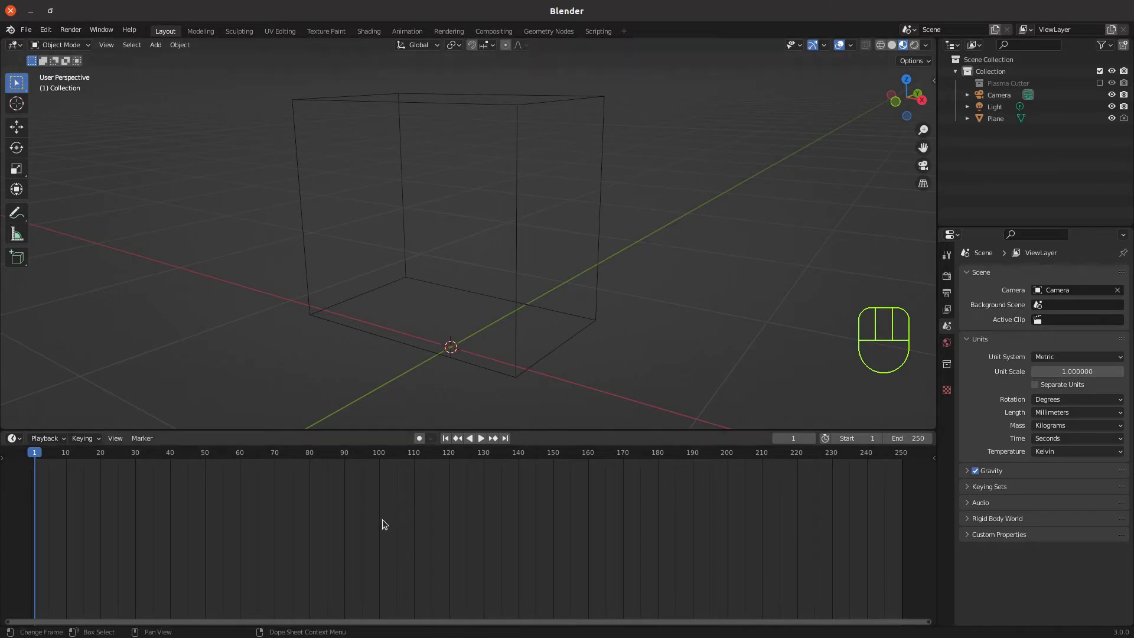
{"action": "left_click", "coordinate": [15, 438]}
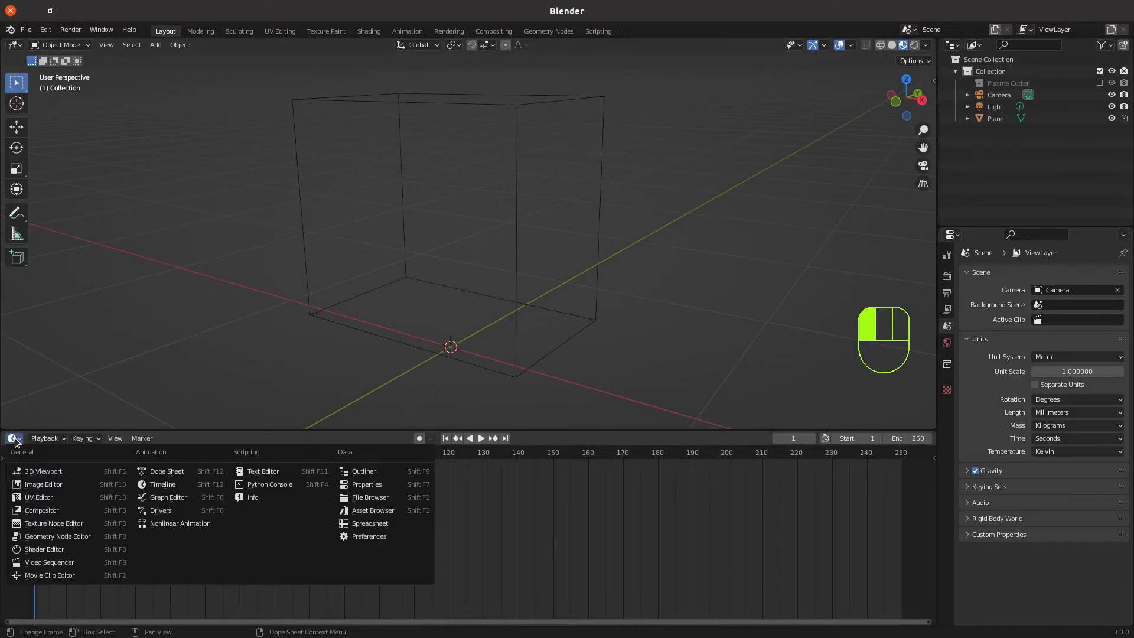
{"action": "left_click", "coordinate": [363, 511]}
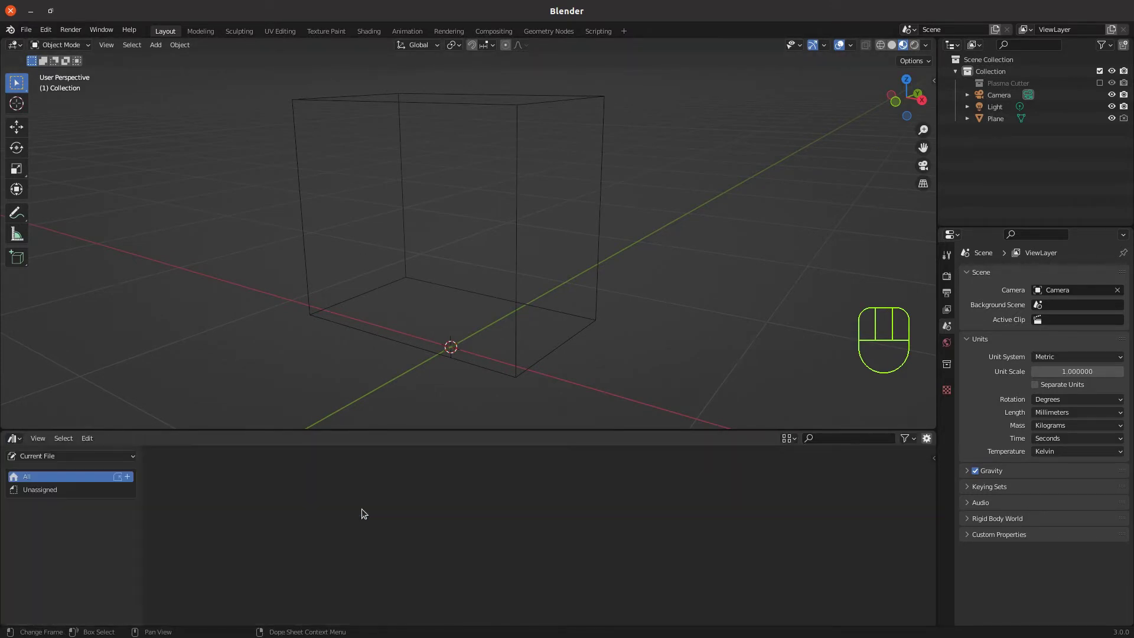
{"action": "left_click", "coordinate": [60, 457]}
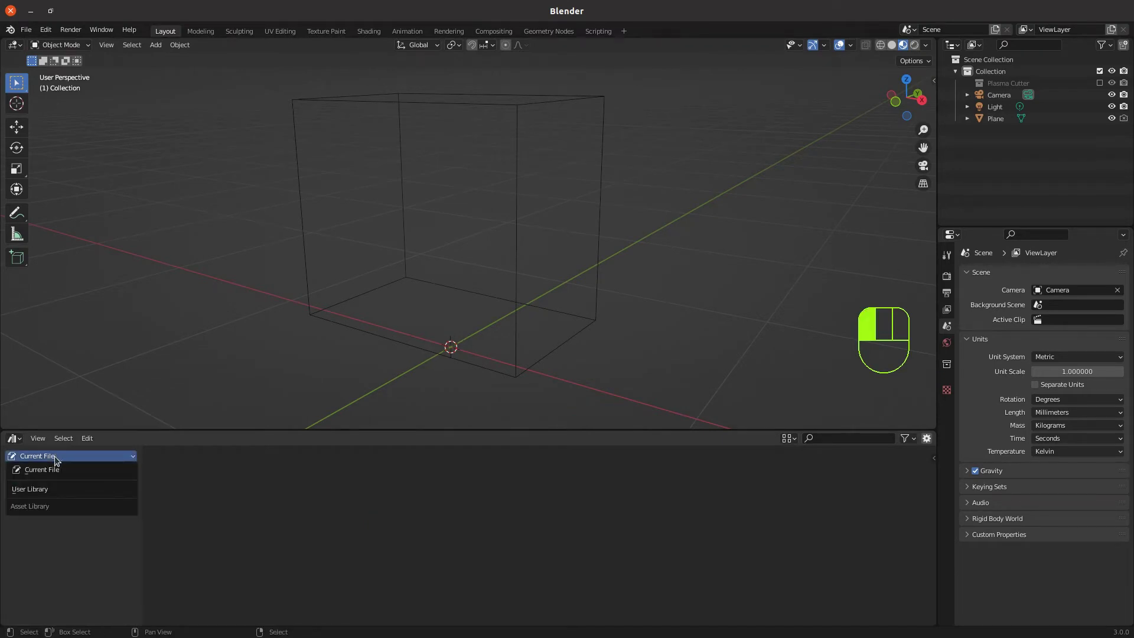
{"action": "left_click", "coordinate": [47, 490]}
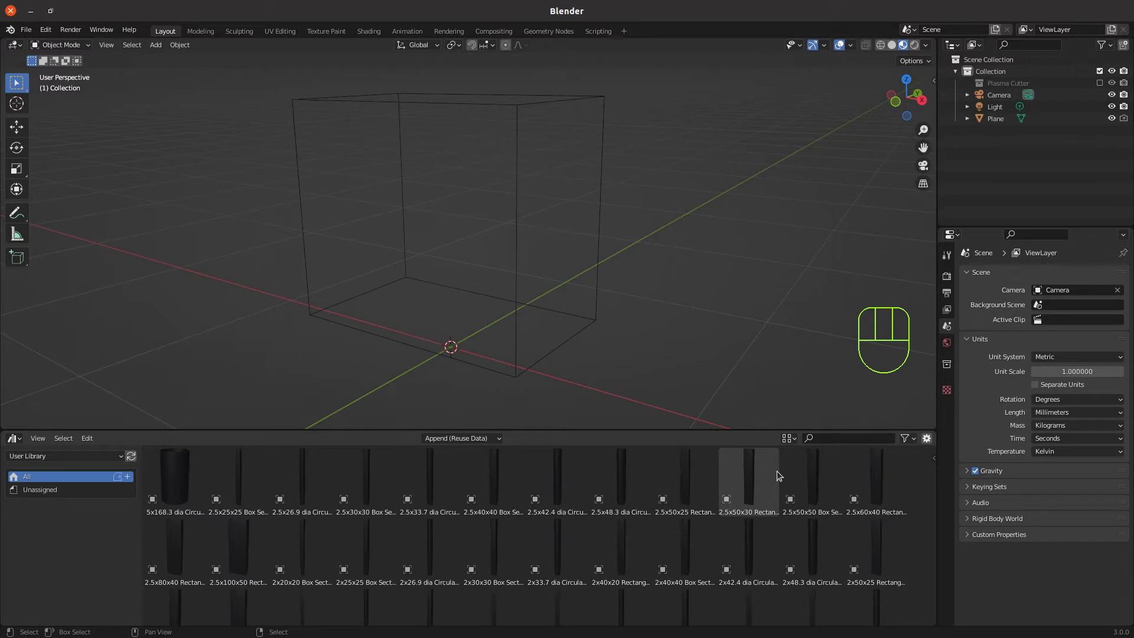
Filter the user library assets by "rect" and place the 3x75x50 Rectangular Section in the scene within the wireframe box.
{"action": "scroll", "coordinate": [483, 545], "scroll_direction": "down", "scroll_amount": 5}
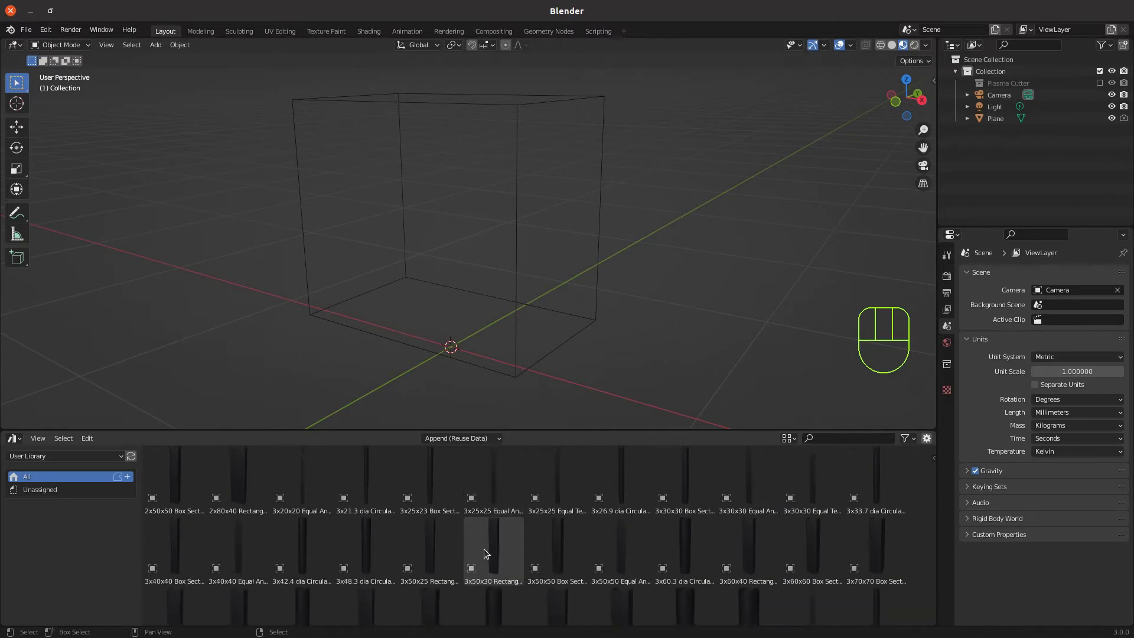
{"action": "scroll", "coordinate": [484, 548], "scroll_direction": "down", "scroll_amount": 10}
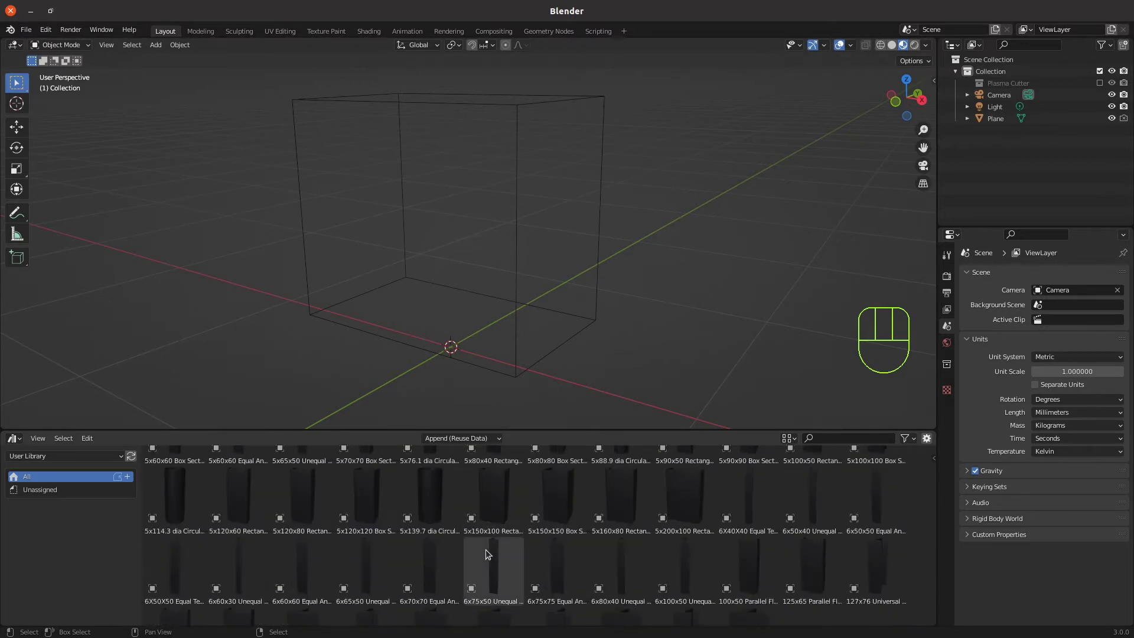
{"action": "scroll", "coordinate": [486, 551], "scroll_direction": "up", "scroll_amount": 6}
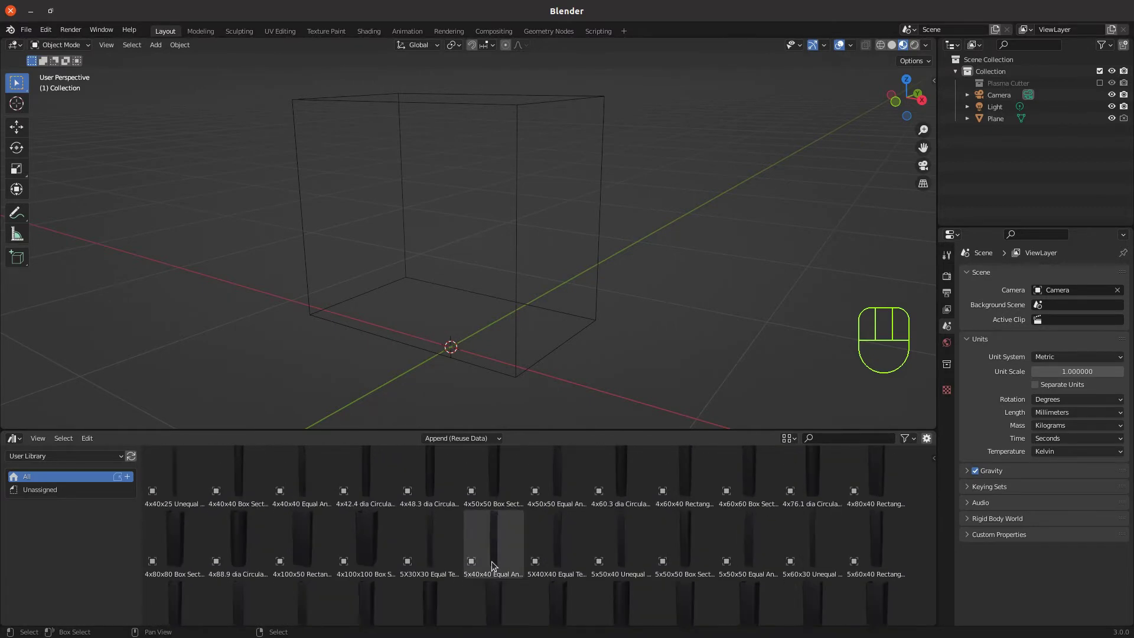
{"action": "scroll", "coordinate": [492, 561], "scroll_direction": "up", "scroll_amount": 8}
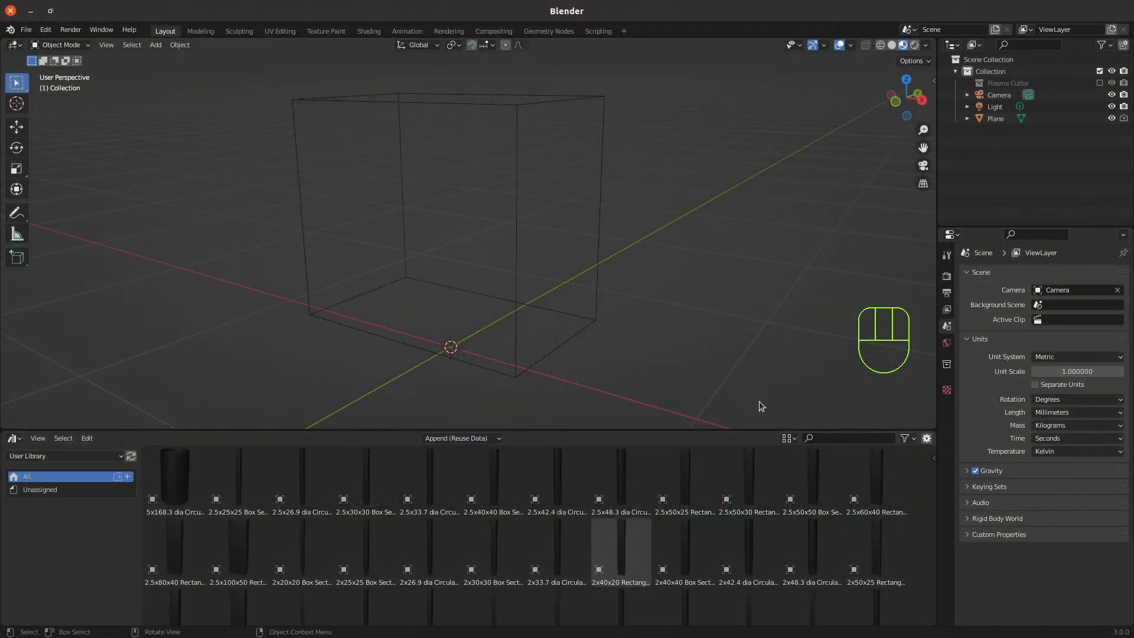
{"action": "left_click", "coordinate": [831, 439]}
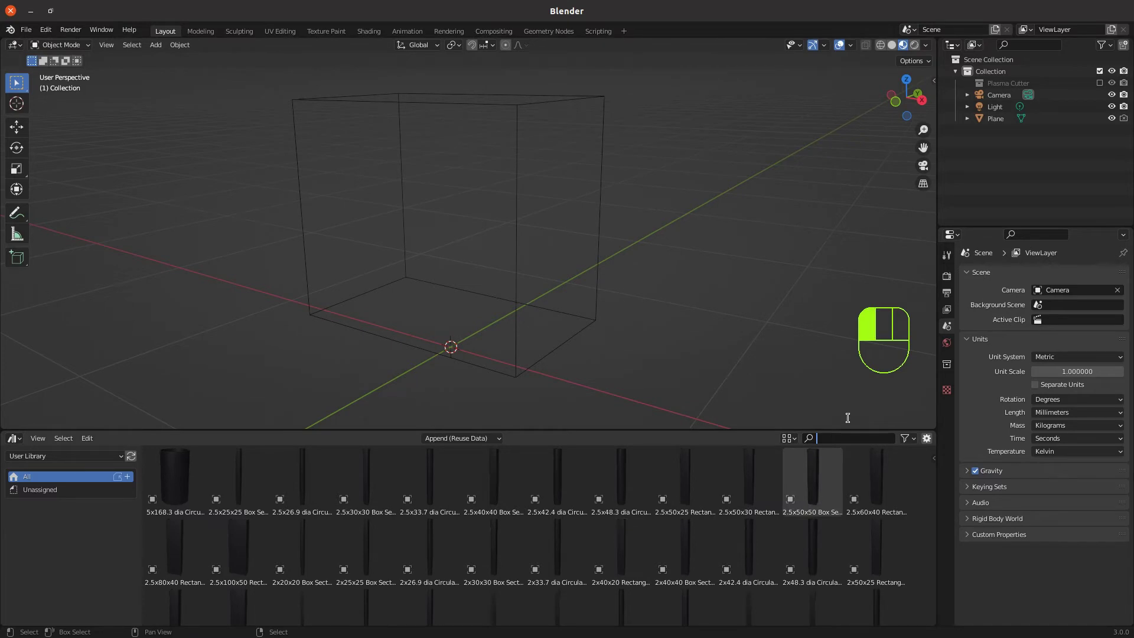
{"action": "type", "text": "rect"}
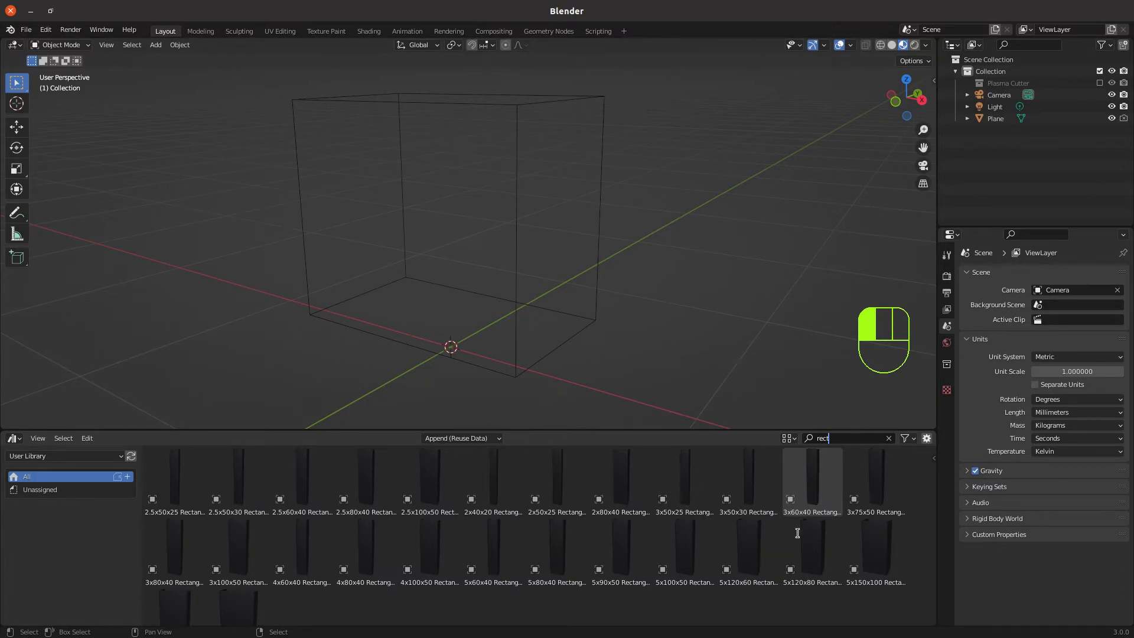
{"action": "left_click", "coordinate": [875, 488]}
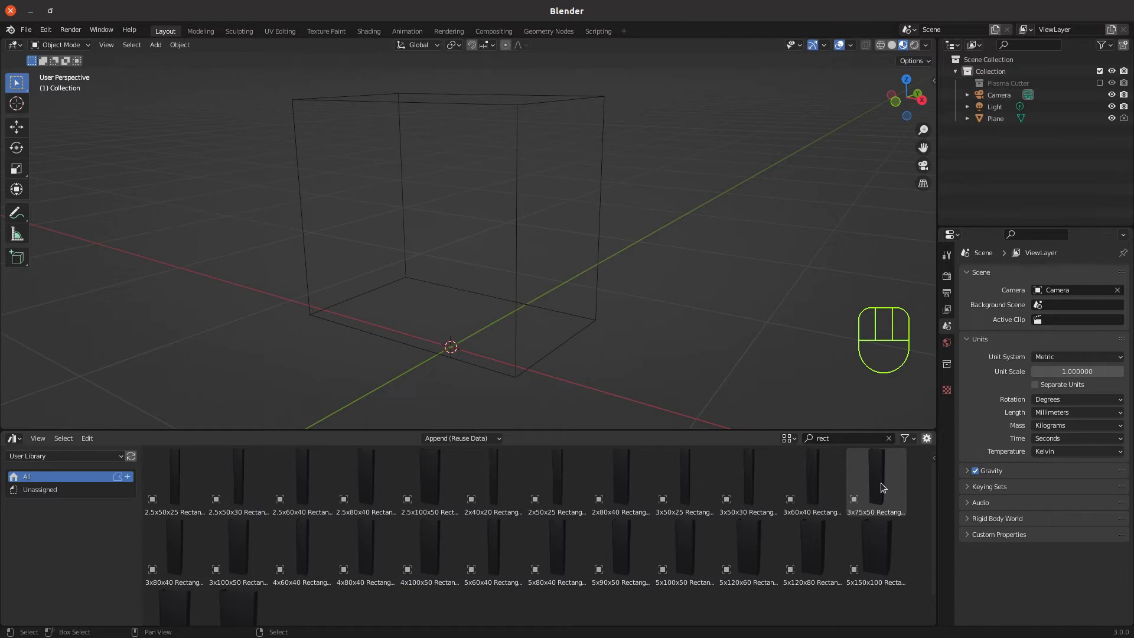
{"action": "left_click_drag", "start_coordinate": [880, 483], "coordinate": [452, 300]}
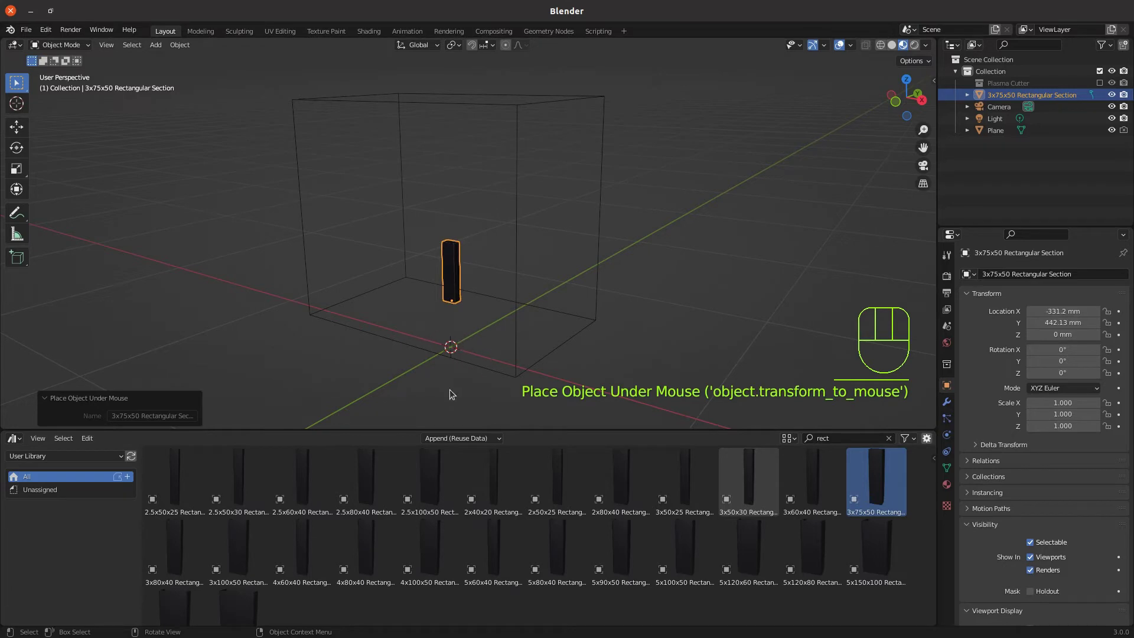
Change the Asset Browser area back to the Timeline and shrink it to a narrow strip.
{"action": "mouse_move", "coordinate": [452, 360]}
{"action": "middle_mouse_down"}
{"action": "mouse_move", "coordinate": [477, 332]}
{"action": "mouse_move", "coordinate": [464, 346]}
{"action": "middle_mouse_up"}
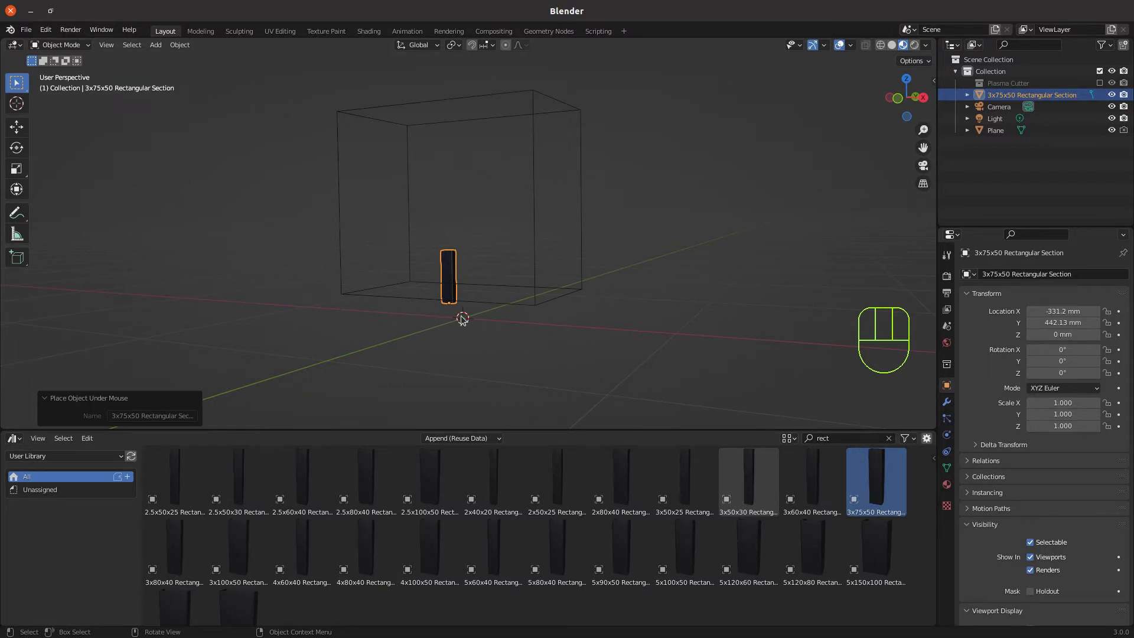
{"action": "middle_click_drag", "start_coordinate": [470, 311], "coordinate": [466, 322]}
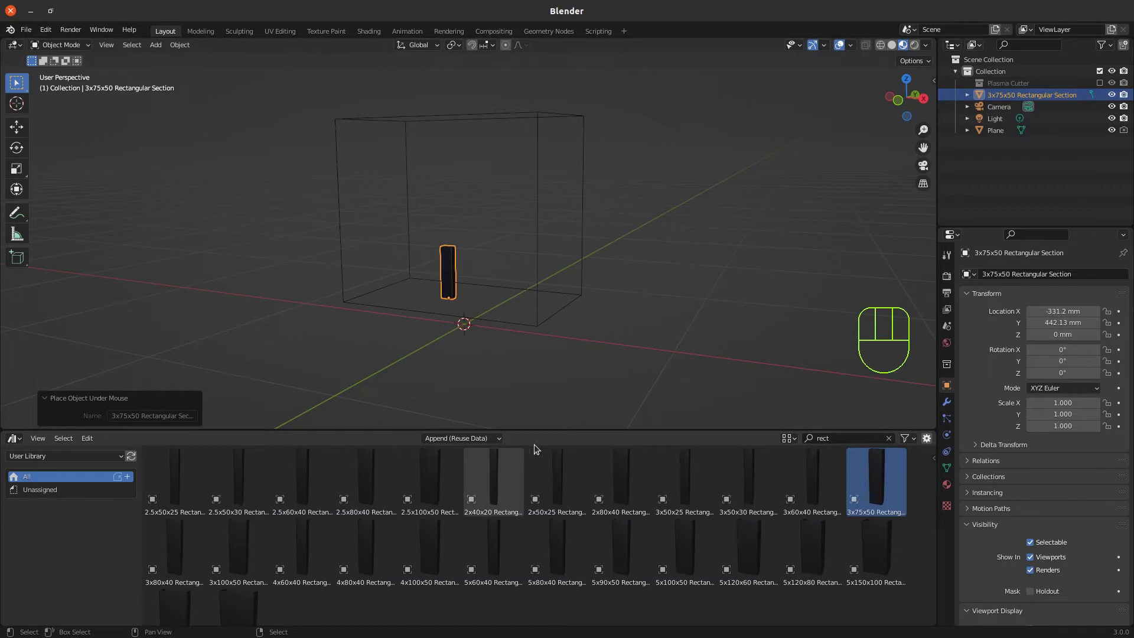
{"action": "left_click", "coordinate": [16, 439]}
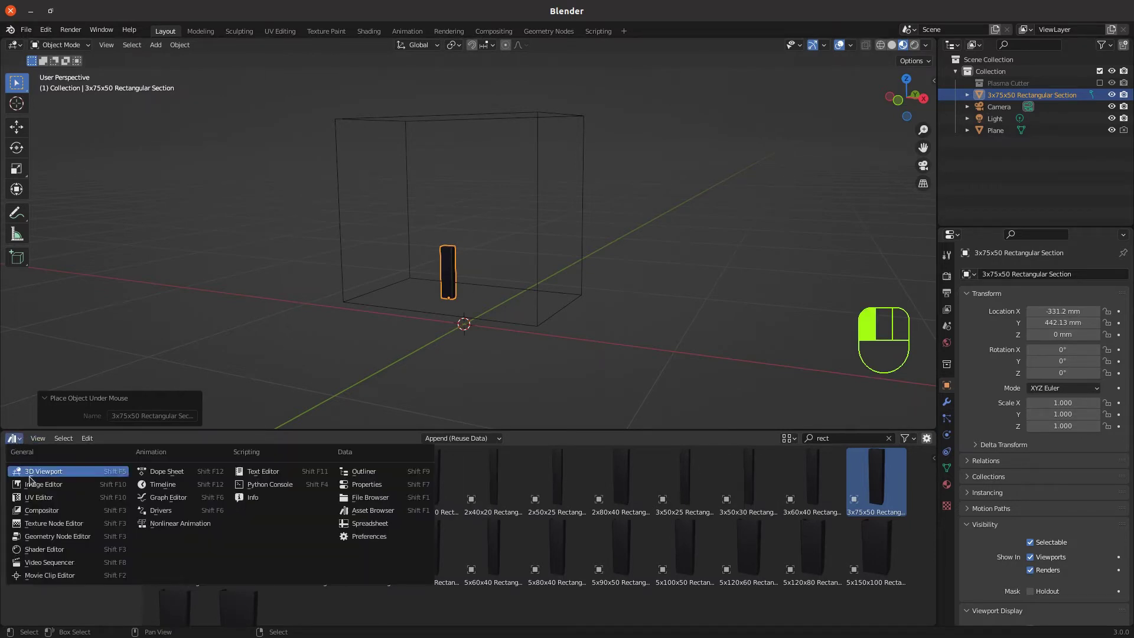
{"action": "left_click", "coordinate": [145, 486]}
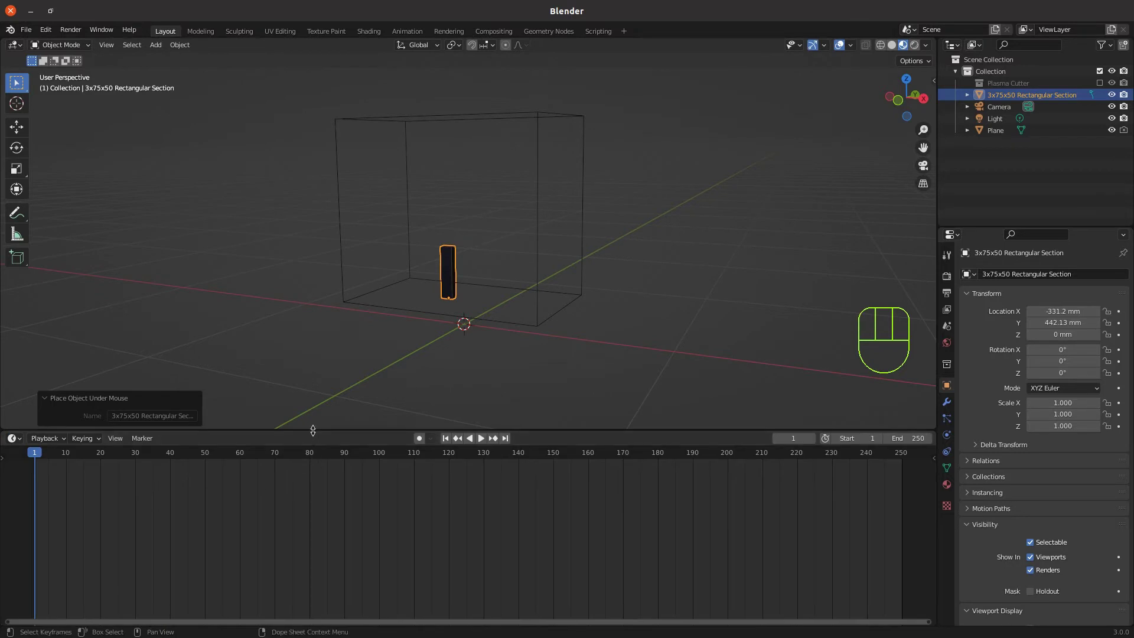
{"action": "left_click_drag", "start_coordinate": [316, 434], "coordinate": [353, 581]}
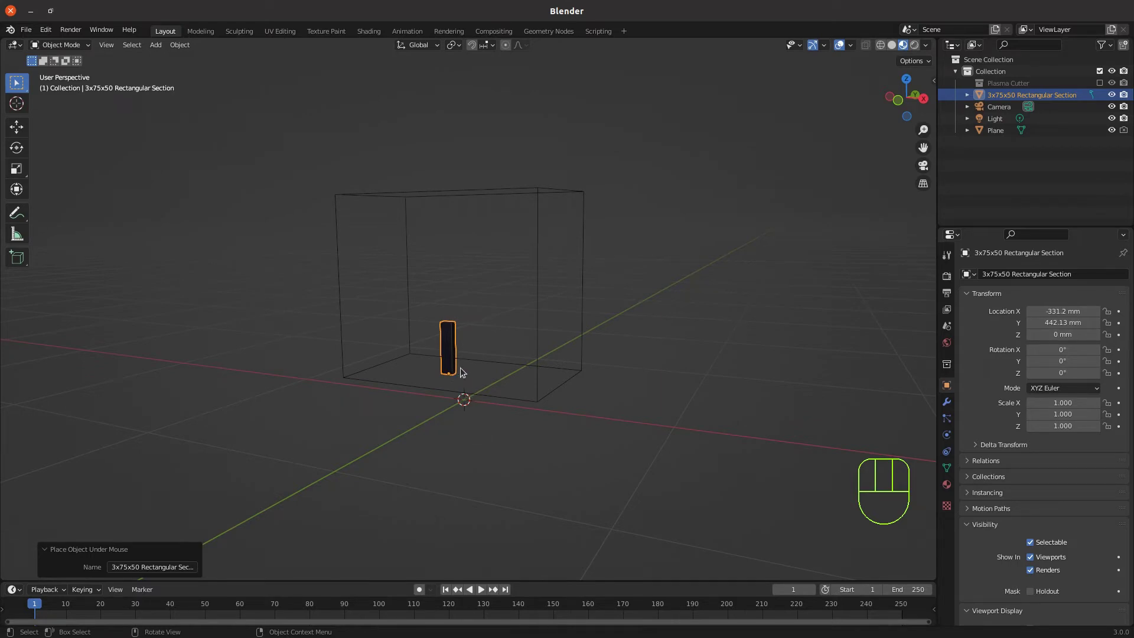
Rotate the 3x75x50 Rectangular Section 90° about the global Y axis so it lies horizontally.
{"action": "scroll", "coordinate": [461, 373], "scroll_direction": "up", "scroll_amount": 3}
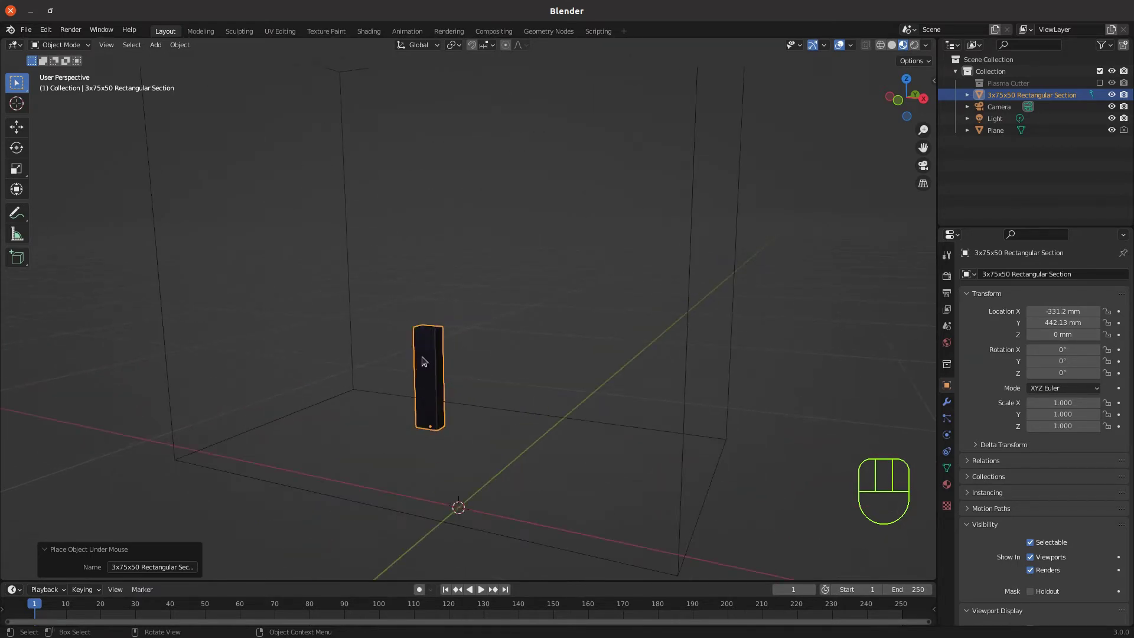
{"action": "scroll", "coordinate": [431, 393], "scroll_direction": "down", "scroll_amount": 1}
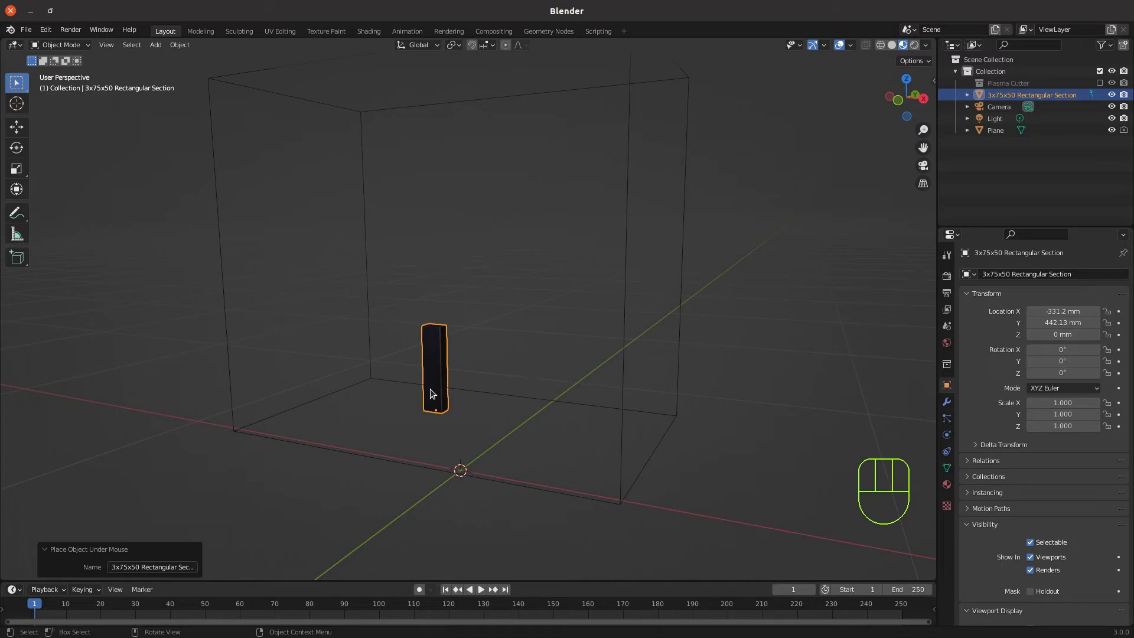
{"action": "scroll", "coordinate": [458, 382], "scroll_direction": "down", "scroll_amount": 2}
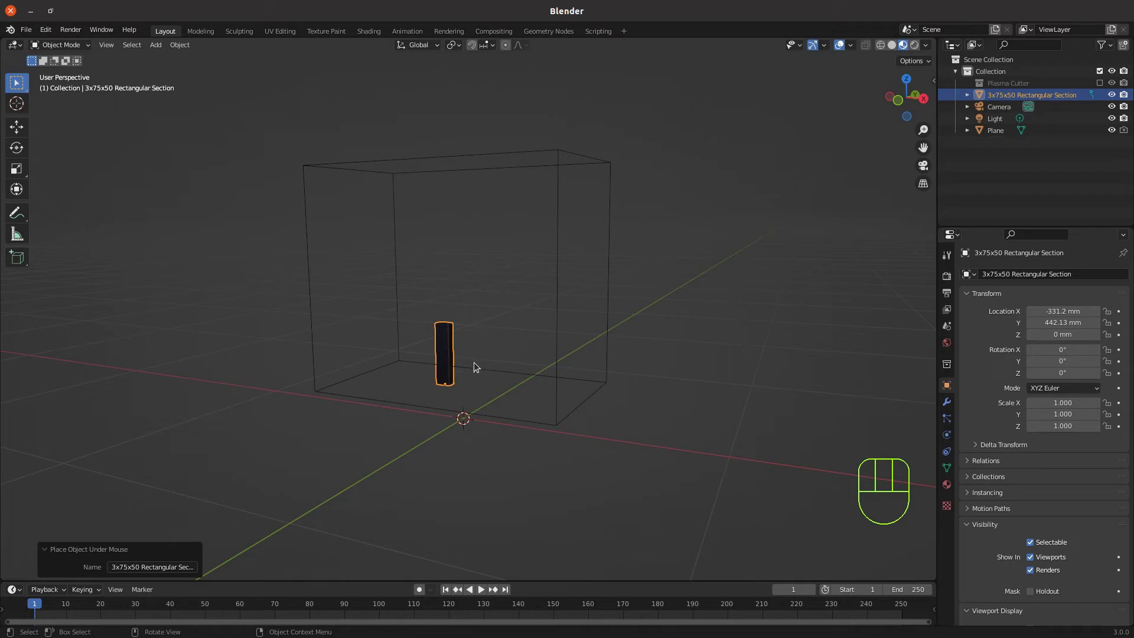
{"action": "key", "text": "r"}
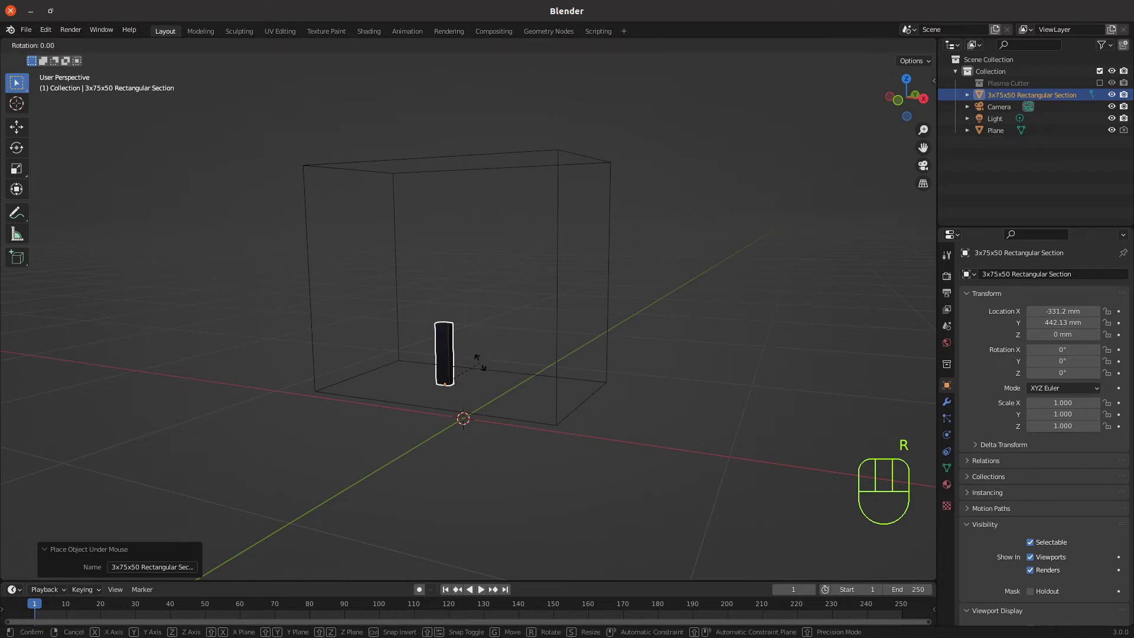
{"action": "key", "text": "y"}
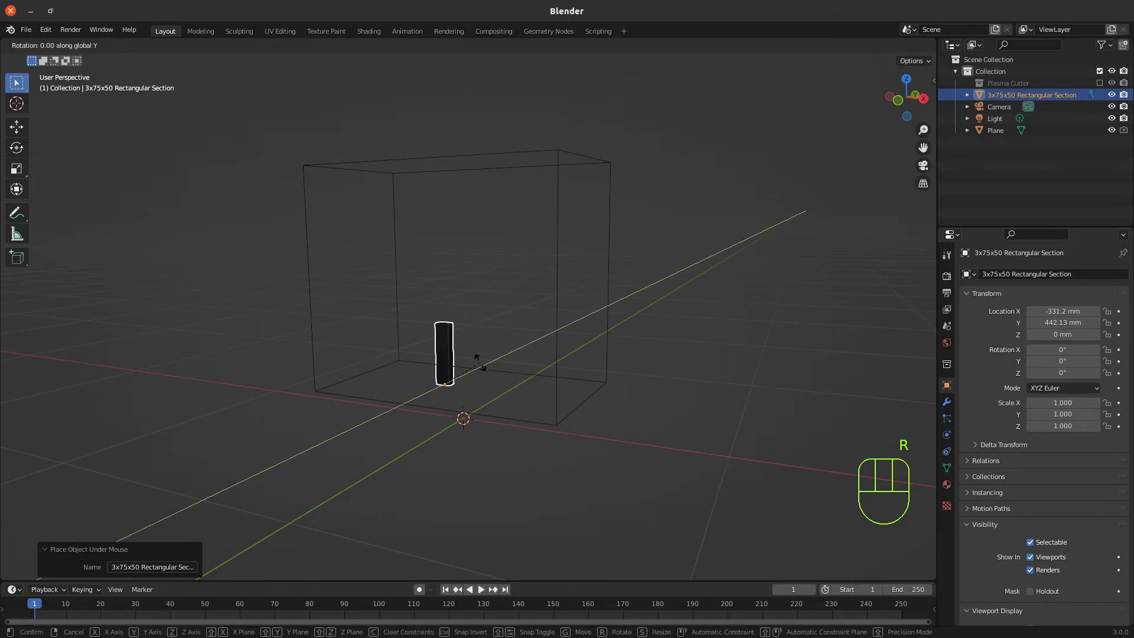
{"action": "type", "text": "90"}
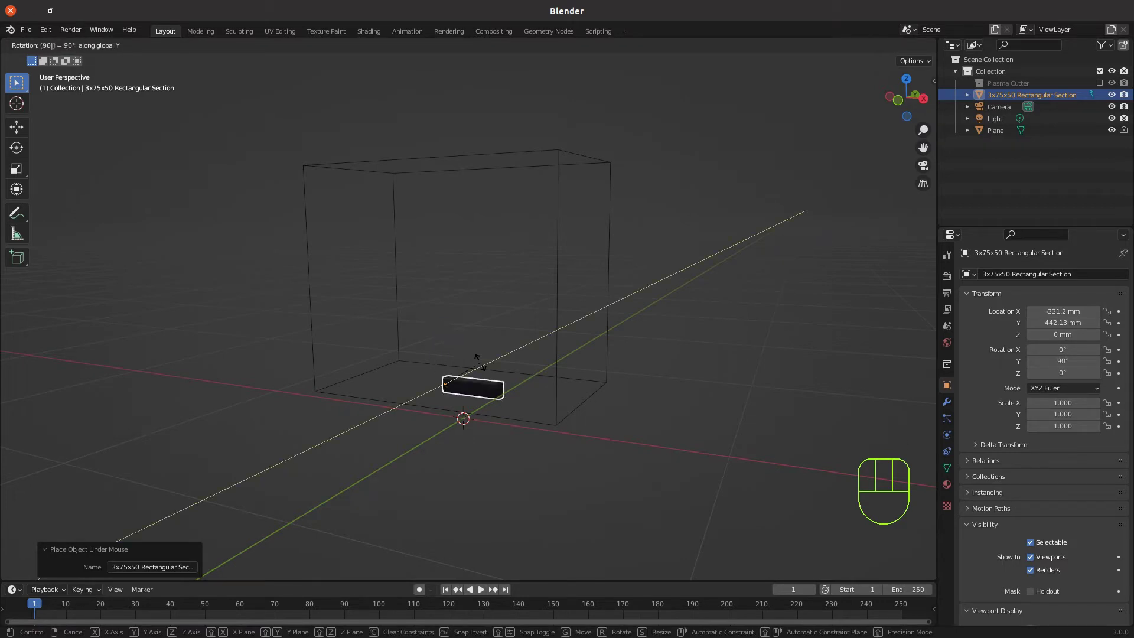
{"action": "key", "text": "Return"}
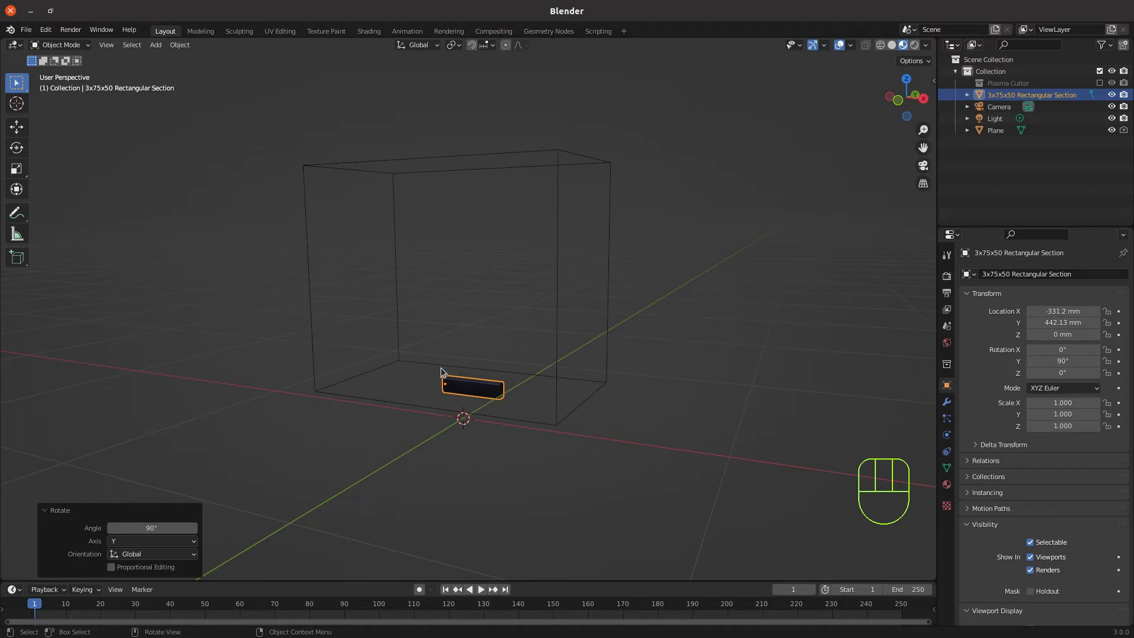
Switch to the front view and turn on snapping with Edge as the snap target.
{"action": "key", "text": "KP_1"}
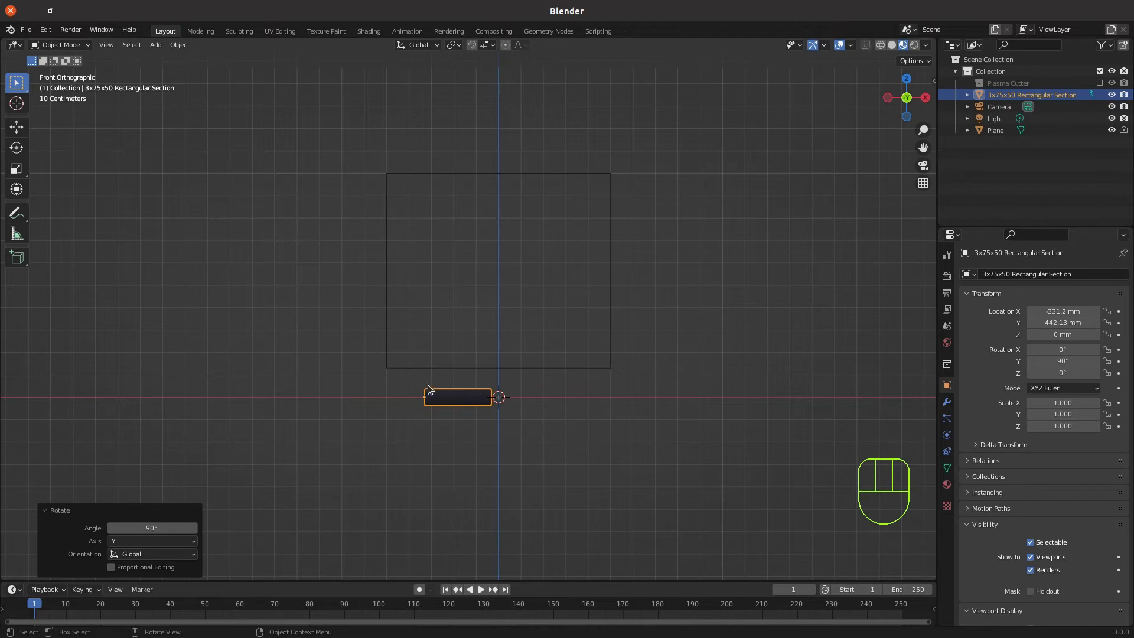
{"action": "left_click", "coordinate": [473, 46]}
{"action": "left_click", "coordinate": [488, 45]}
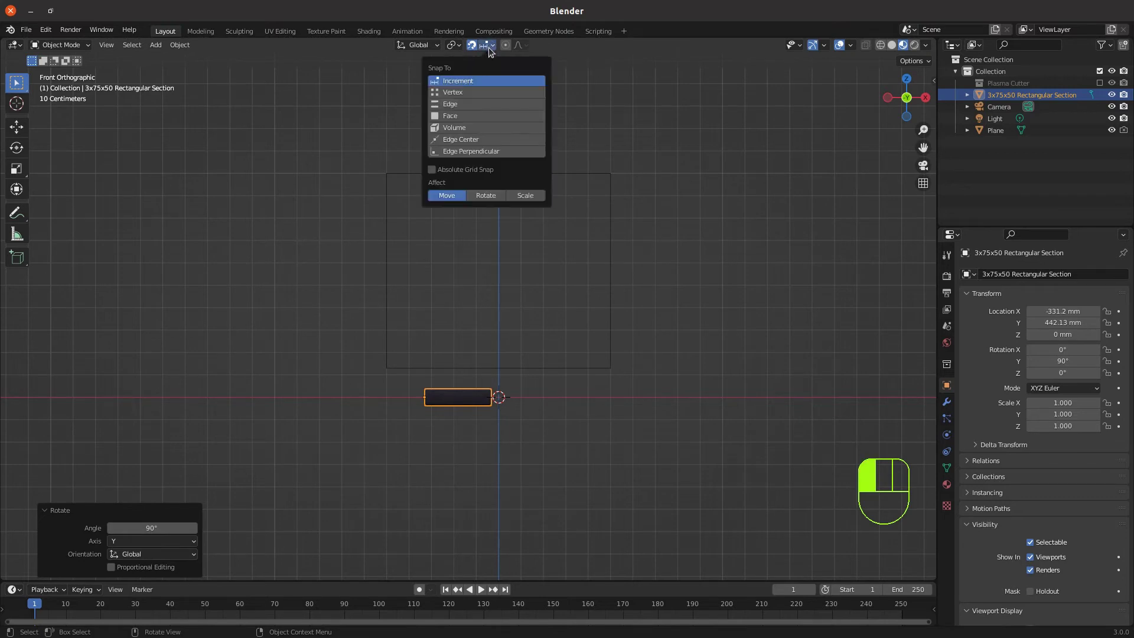
{"action": "left_click", "coordinate": [449, 105]}
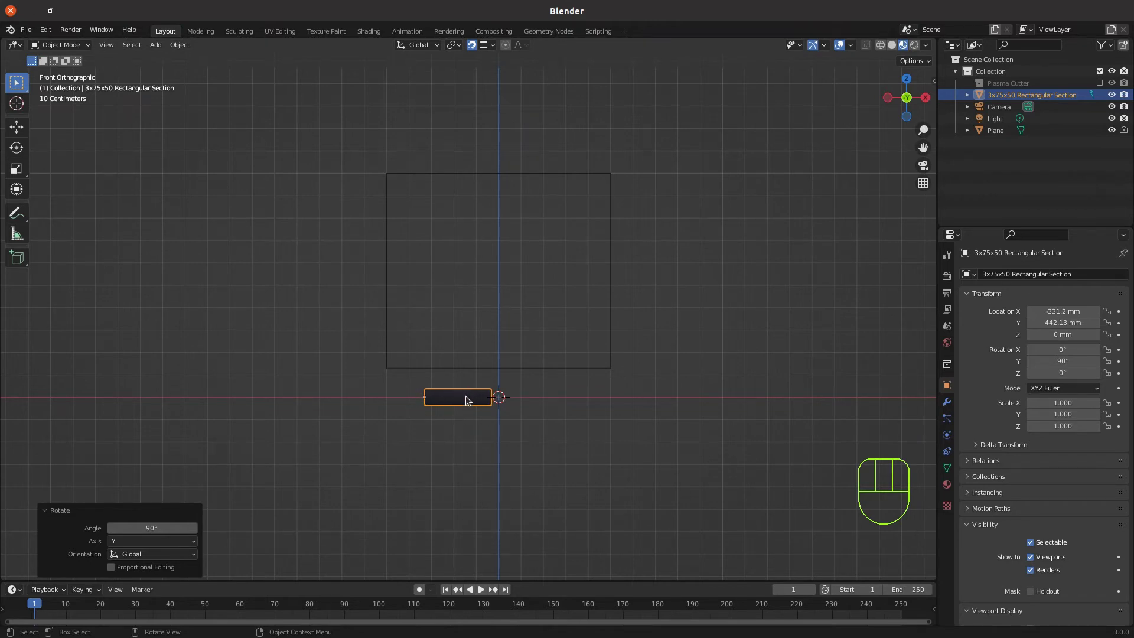
Move the rectangular section up 962.5 mm along global Z, snapping it to the top edge of the wireframe box.
{"action": "key", "text": "g"}
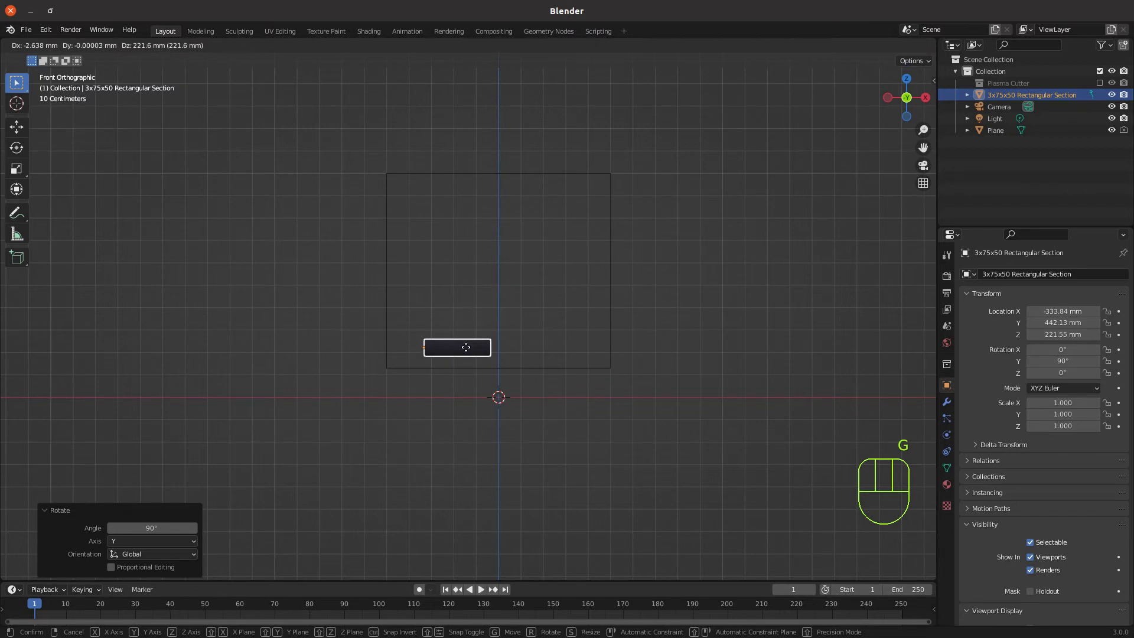
{"action": "key", "text": "z"}
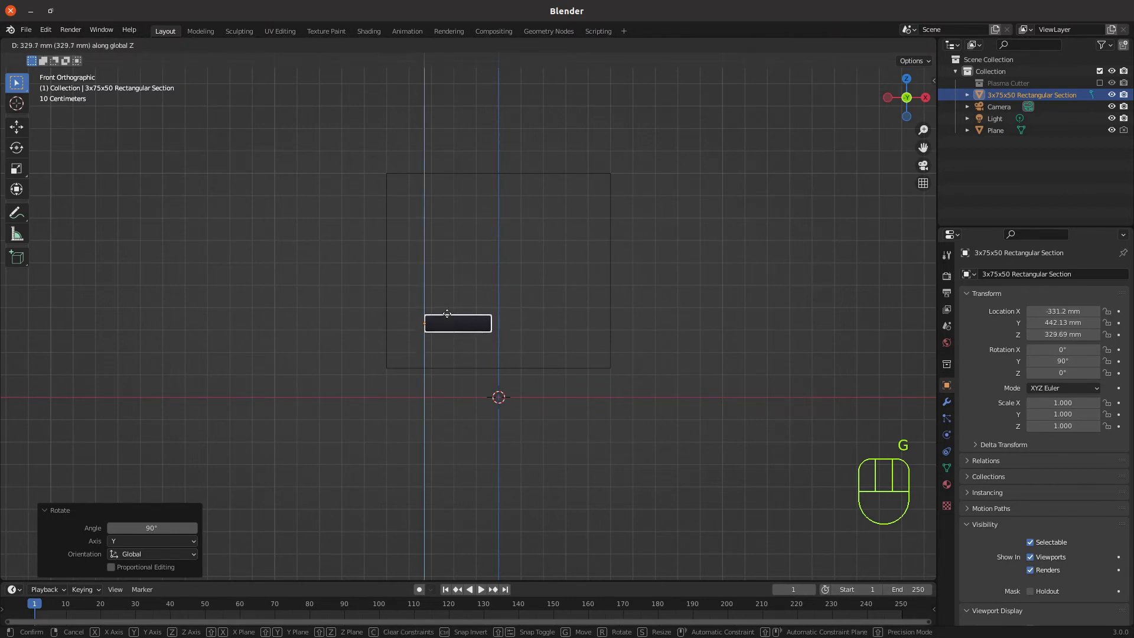
{"action": "key", "text": "ctrl"}
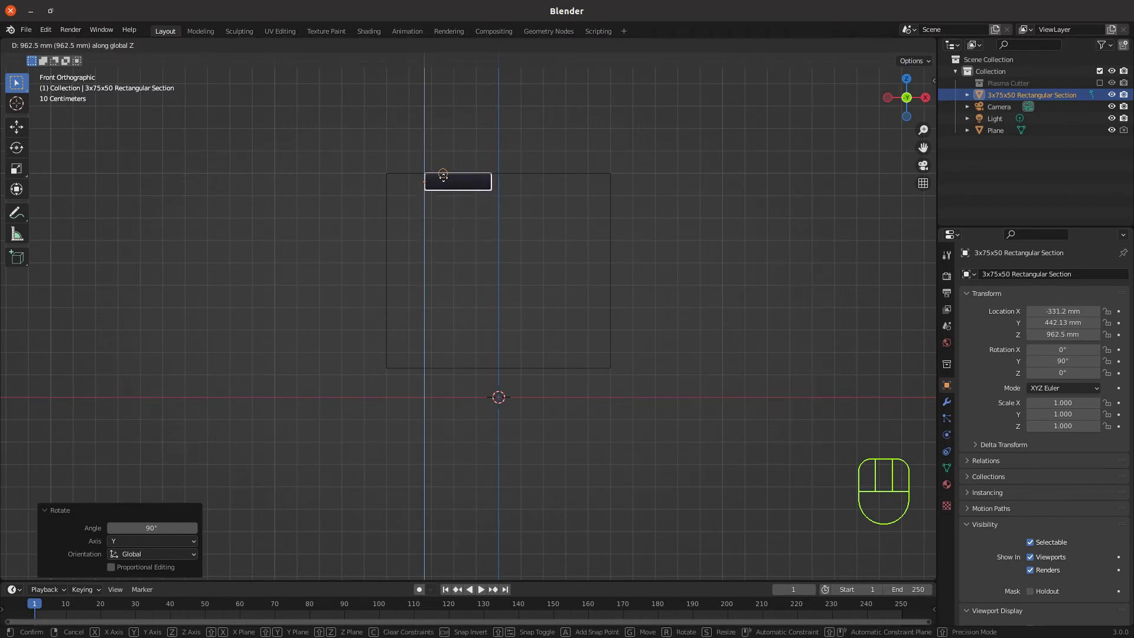
{"action": "left_click", "coordinate": [442, 176]}
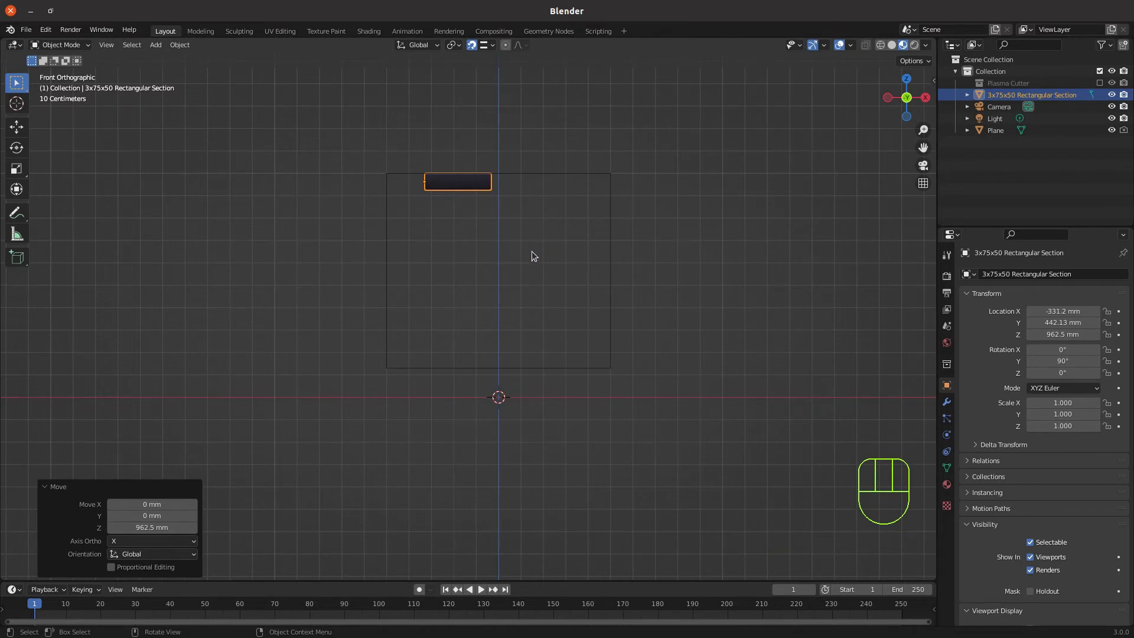
In the top view, move the rectangular section inside the box outline, by about -37 mm in X and -316.5 mm in Y.
{"action": "key", "text": "KP_7"}
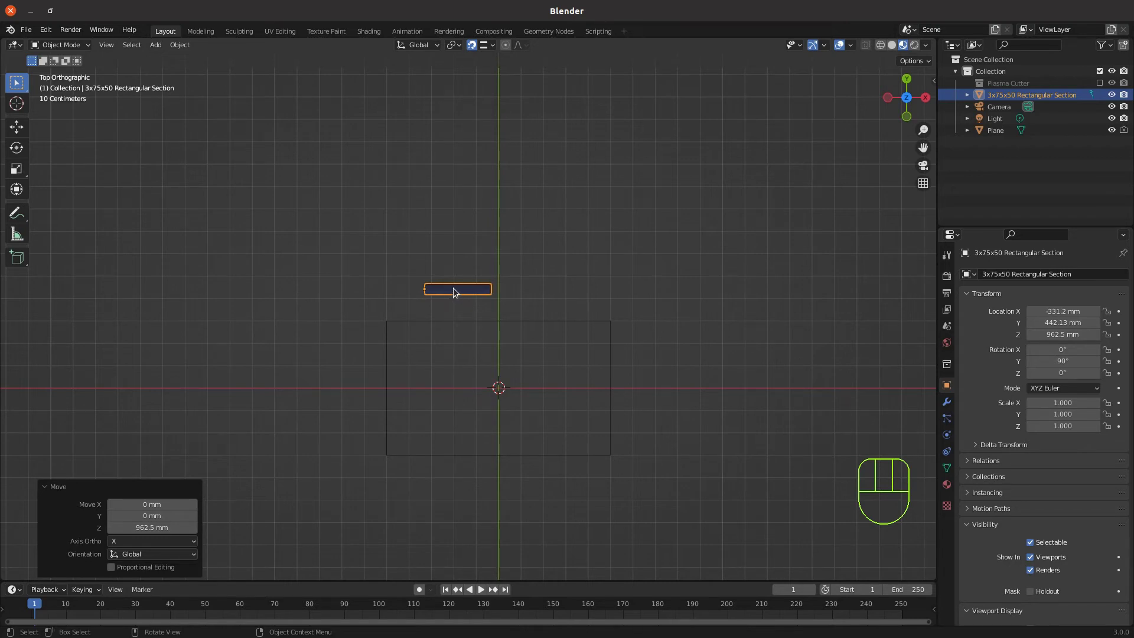
{"action": "key", "text": "g"}
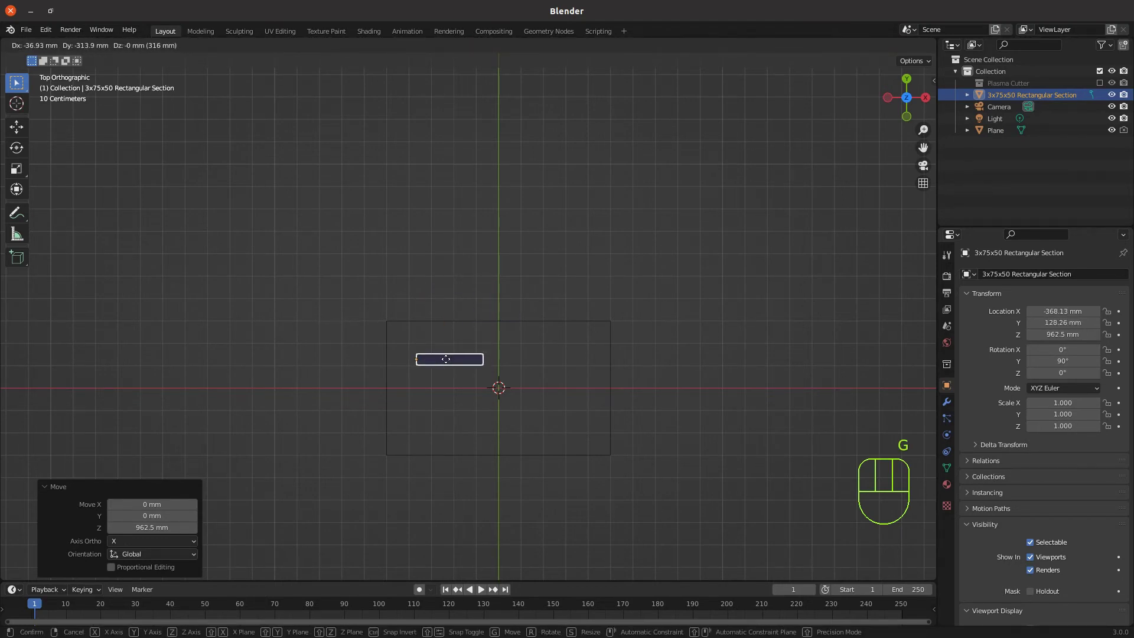
{"action": "left_click", "coordinate": [446, 360]}
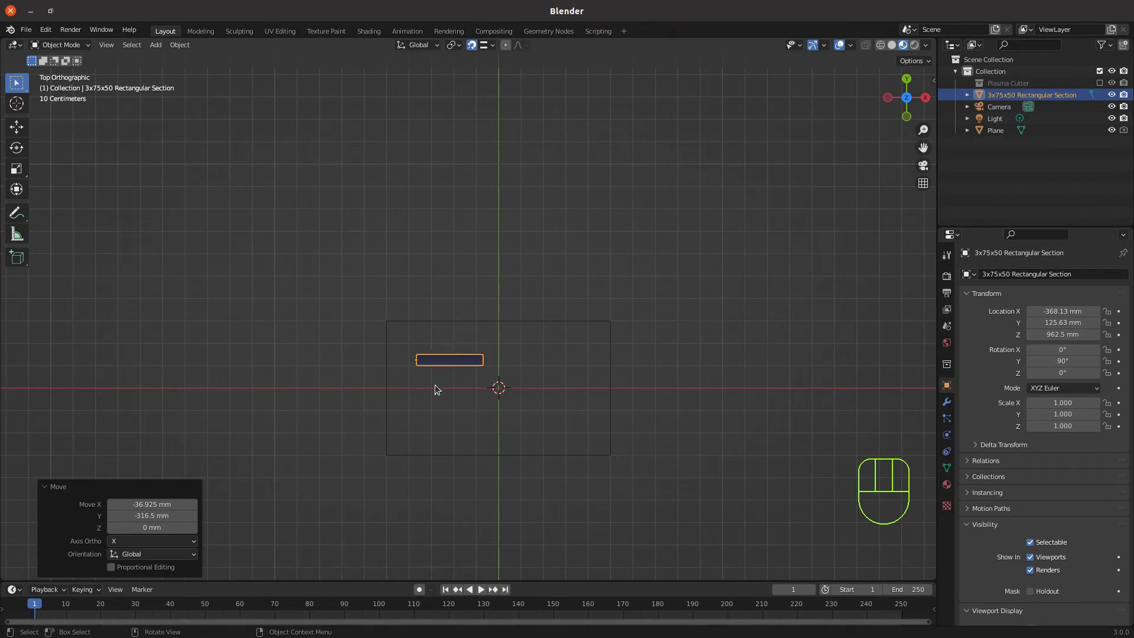
Snap the rectangular section to the box's back edge, and slide it about -259.4 mm along global X to the left corner.
{"action": "key", "text": "g"}
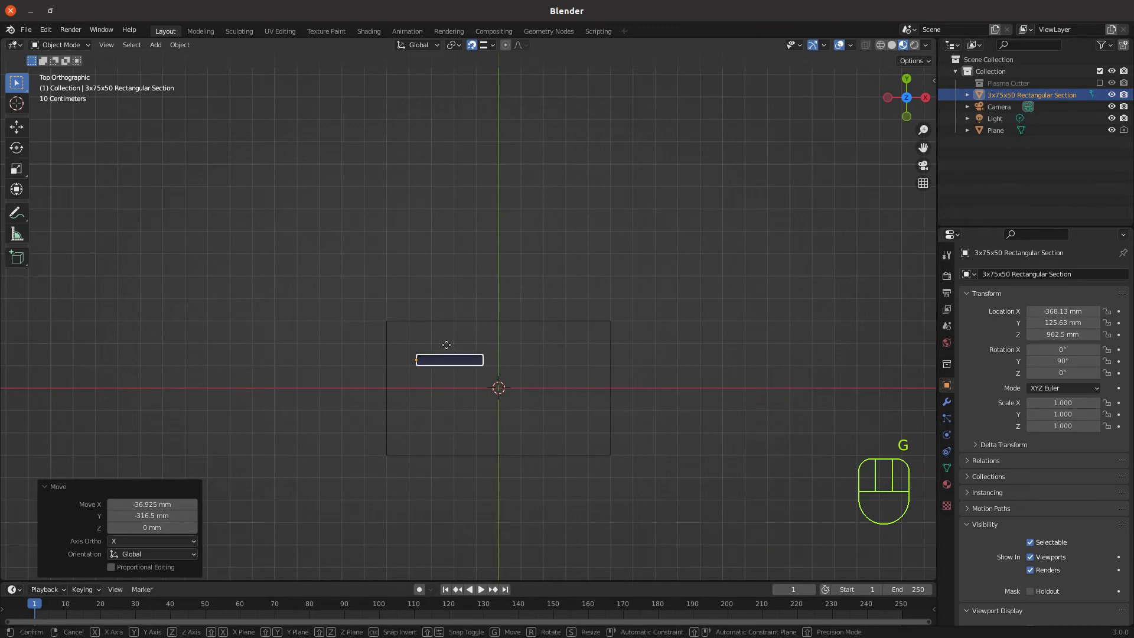
{"action": "left_click", "coordinate": [460, 326]}
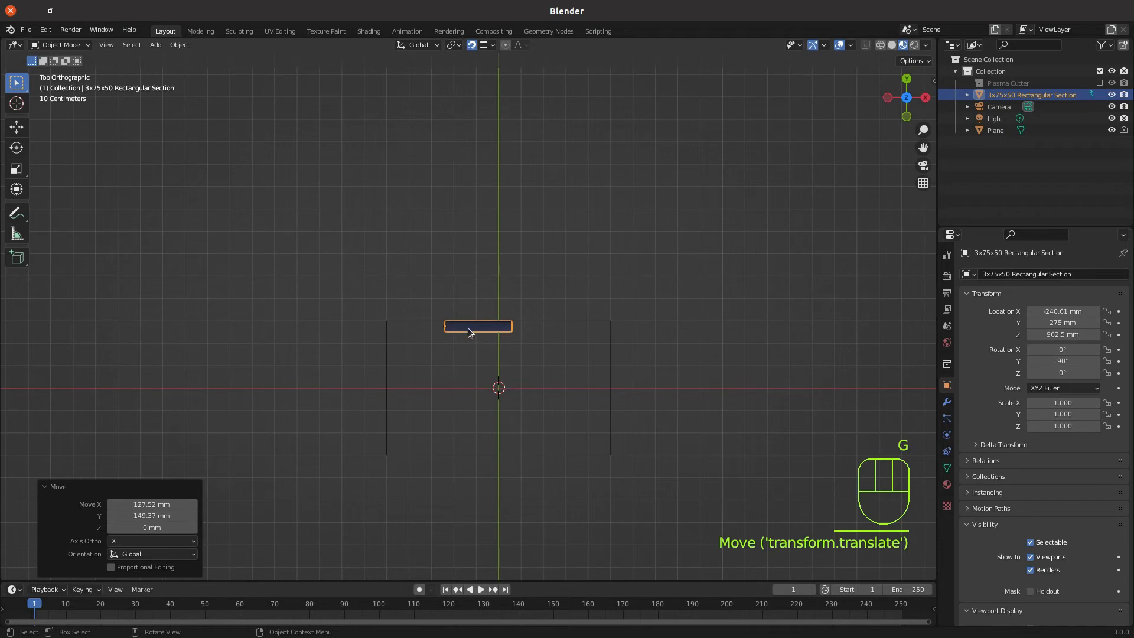
{"action": "scroll", "coordinate": [446, 335], "scroll_direction": "up", "scroll_amount": 5}
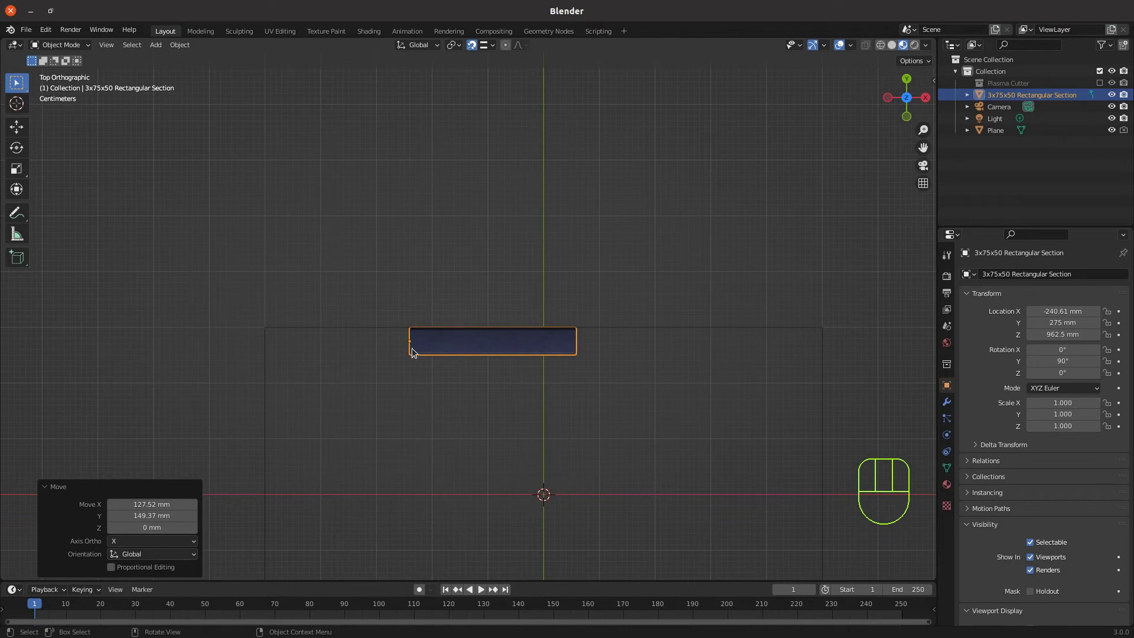
{"action": "key", "text": "g"}
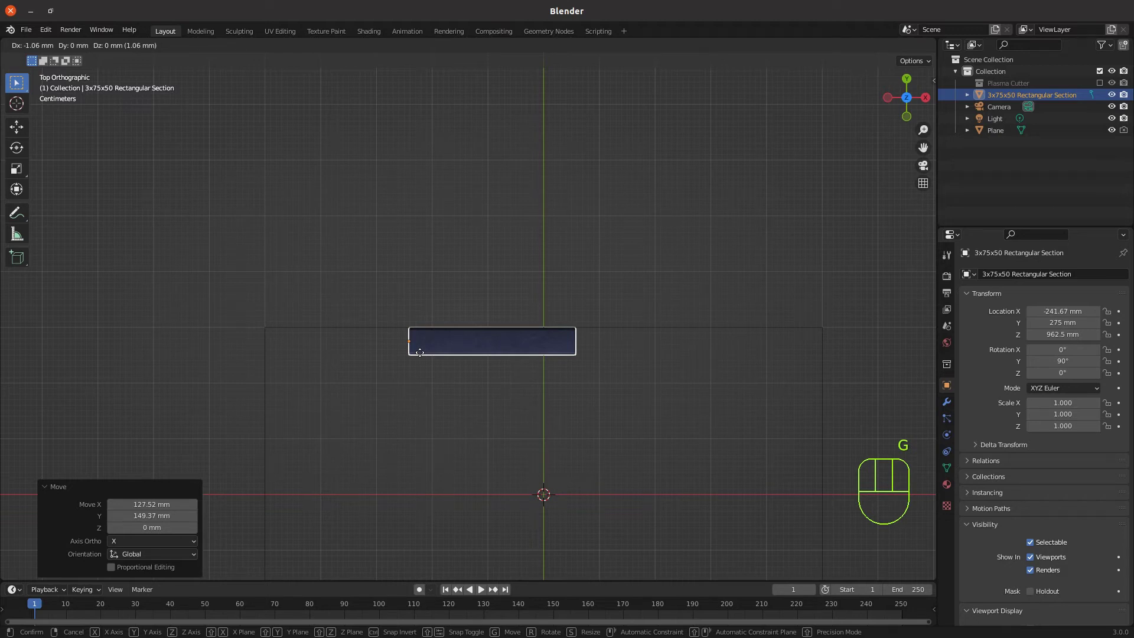
{"action": "key", "text": "x"}
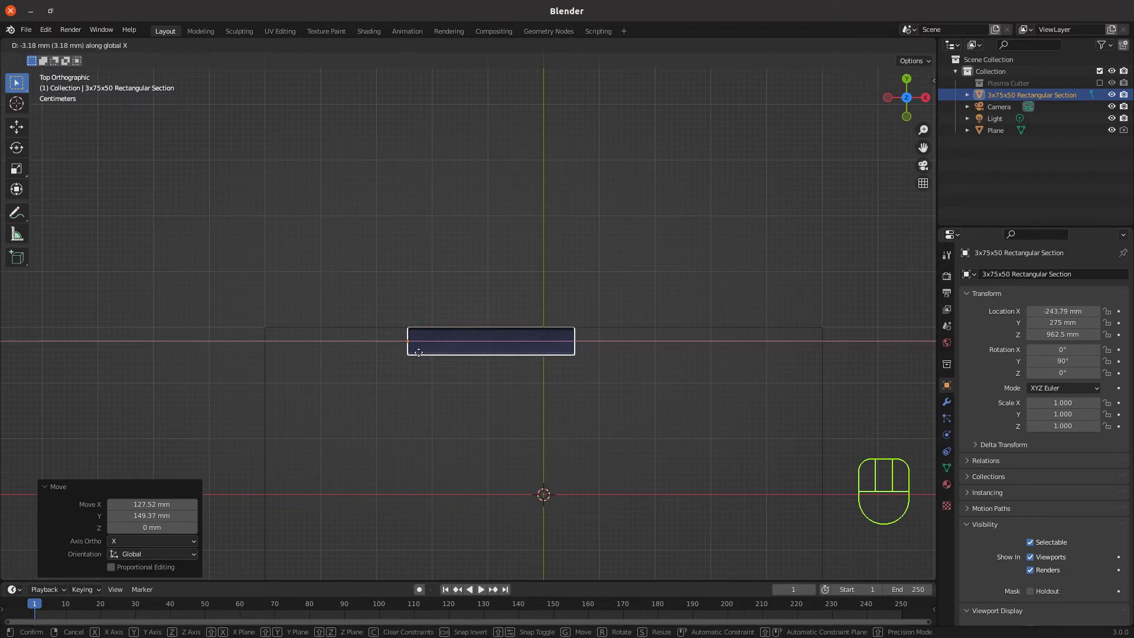
{"action": "left_click", "coordinate": [267, 357]}
Enter Edit Mode on the rectangular section and switch the viewport shading to Wireframe.
{"action": "scroll", "coordinate": [268, 364], "scroll_direction": "down", "scroll_amount": 5}
{"action": "middle_click_drag", "start_coordinate": [473, 432], "coordinate": [419, 356]}
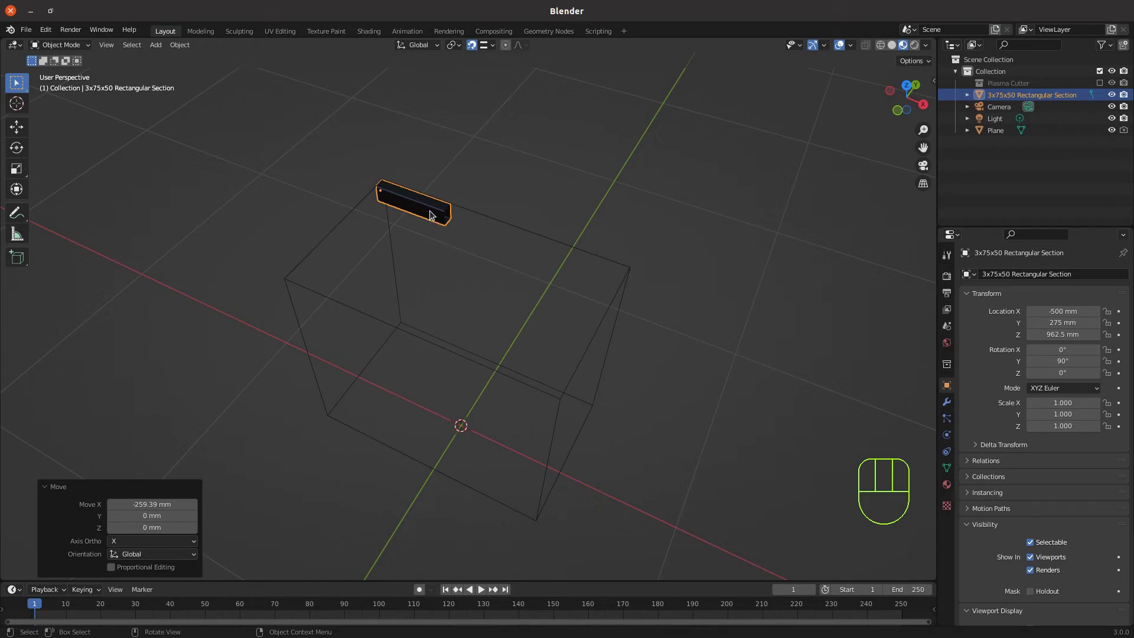
{"action": "key", "text": "Tab"}
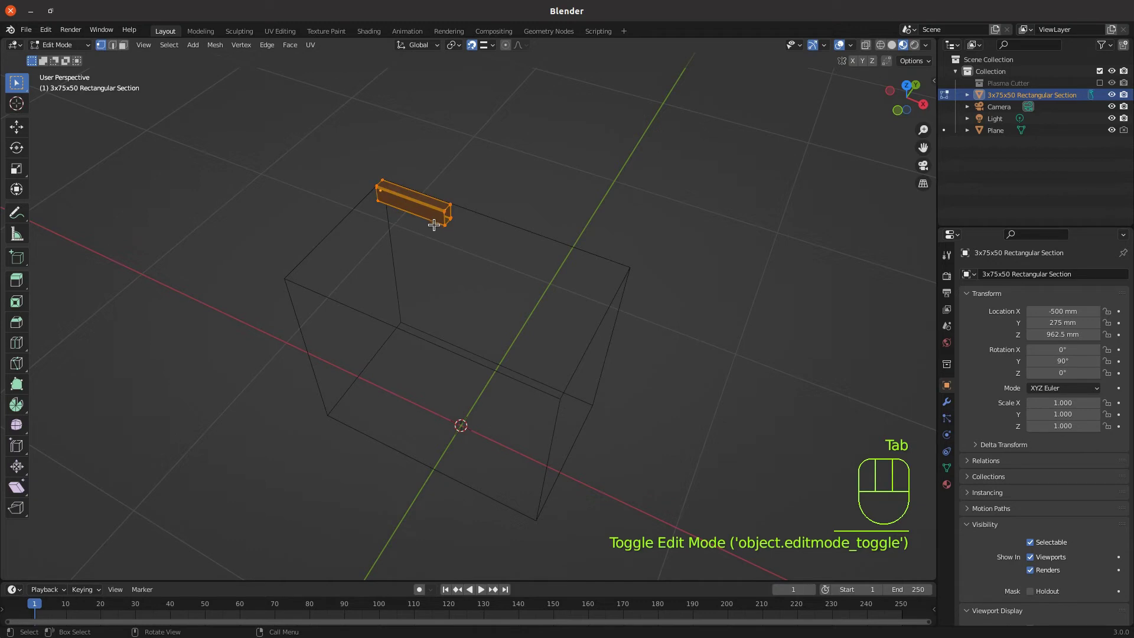
{"action": "key", "text": "z"}
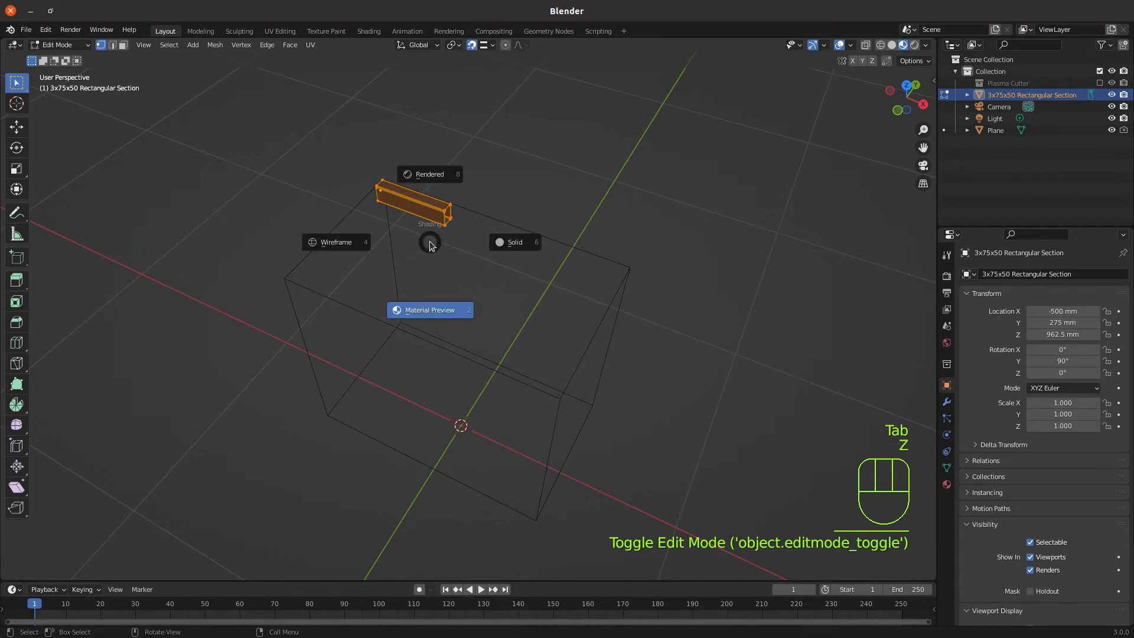
{"action": "left_click", "coordinate": [358, 242]}
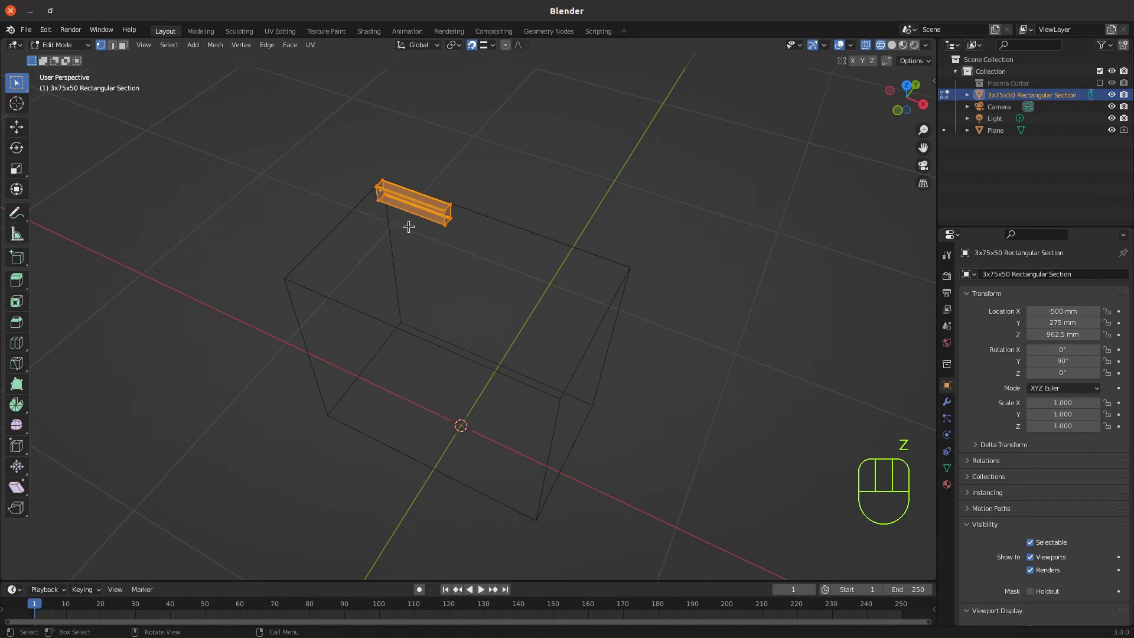
Select only the vertices at the section's free end and move them 700 mm along global X, snapping to the box's far corner.
{"action": "key", "text": "alt+a"}
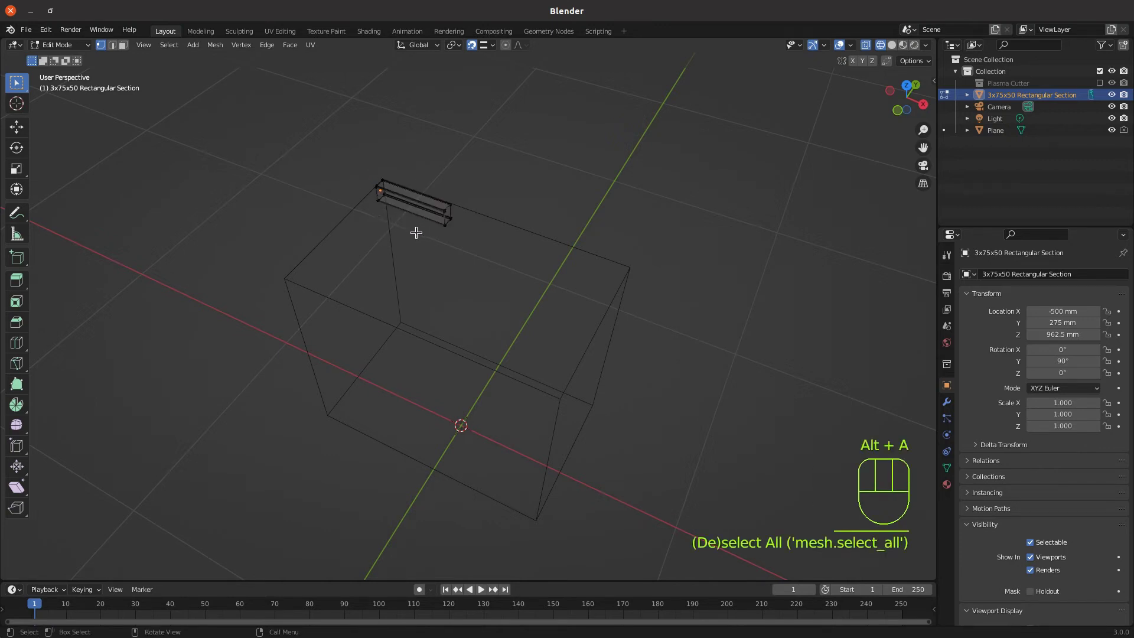
{"action": "key", "text": "b"}
{"action": "left_click_drag", "start_coordinate": [418, 177], "coordinate": [467, 244]}
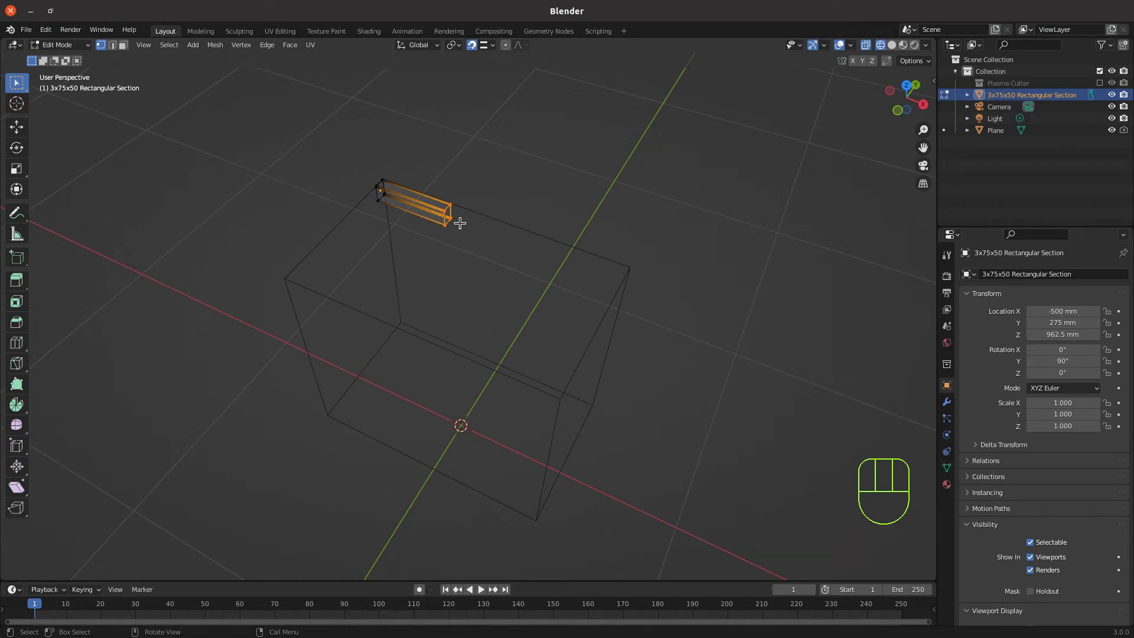
{"action": "key", "text": "g"}
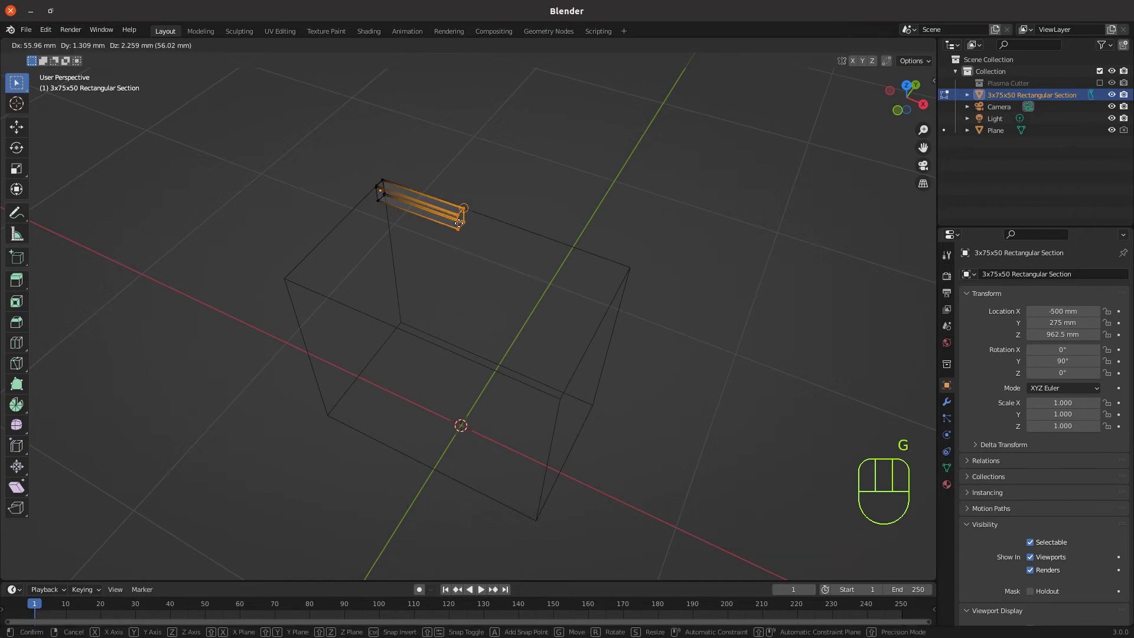
{"action": "key", "text": "x"}
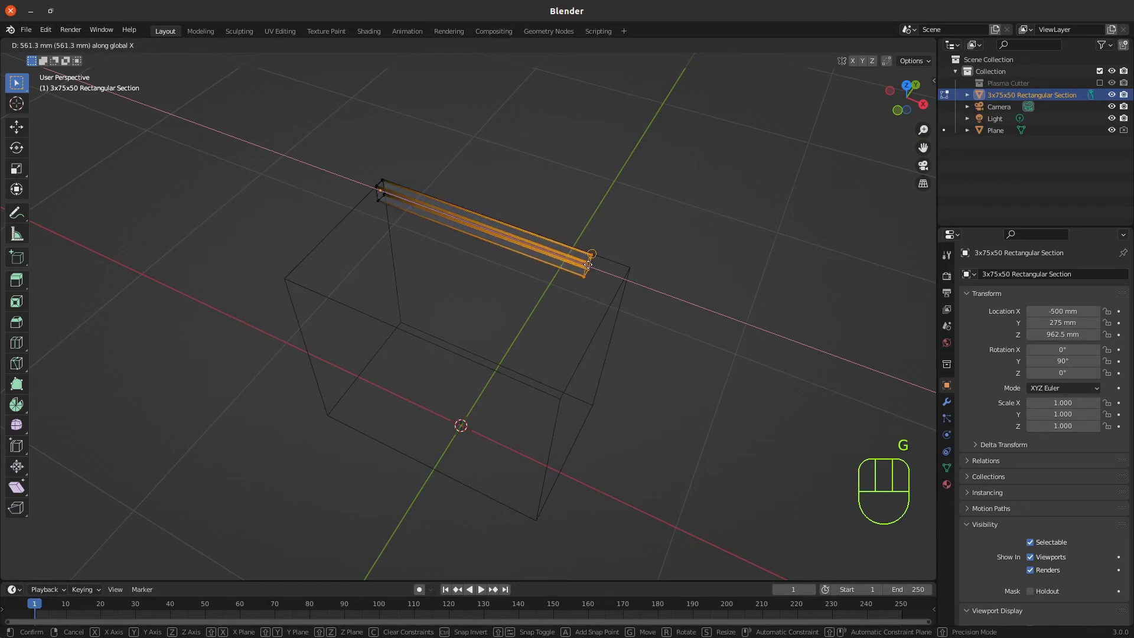
{"action": "left_click", "coordinate": [605, 282]}
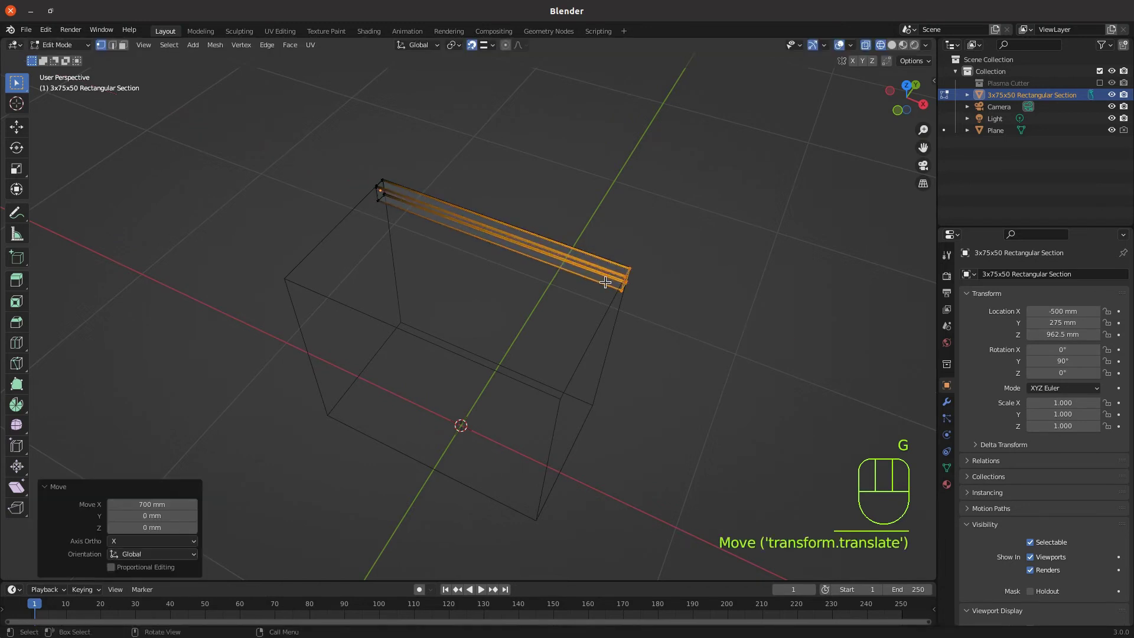
Return to Object Mode and switch the viewport shading to Material Preview.
{"action": "middle_click_drag", "start_coordinate": [450, 293], "coordinate": [498, 289]}
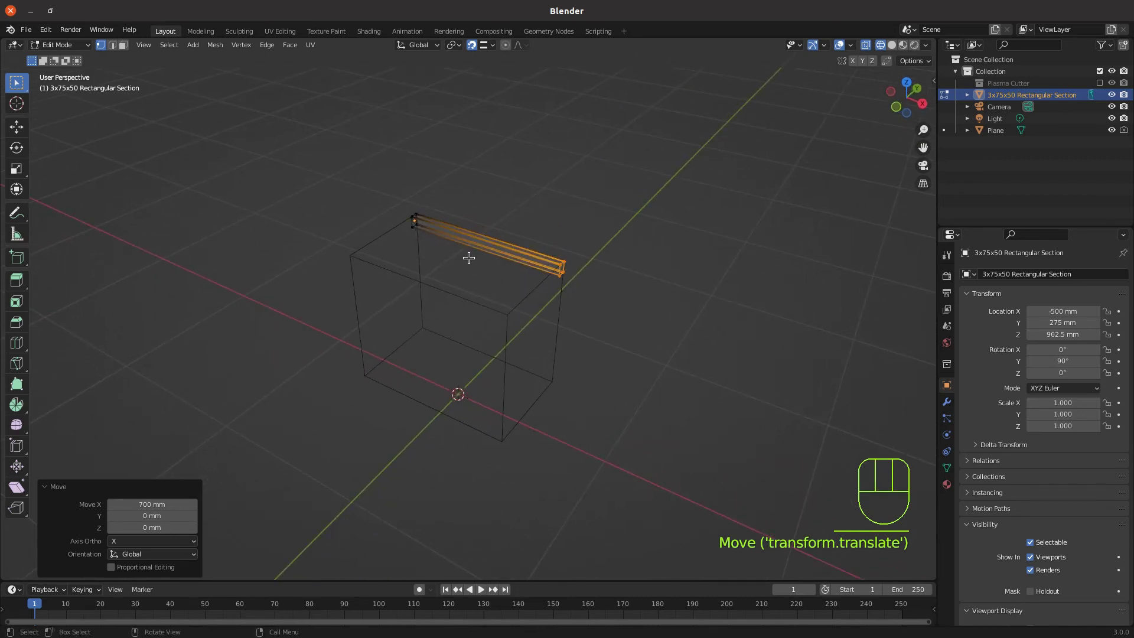
{"action": "key", "text": "Tab"}
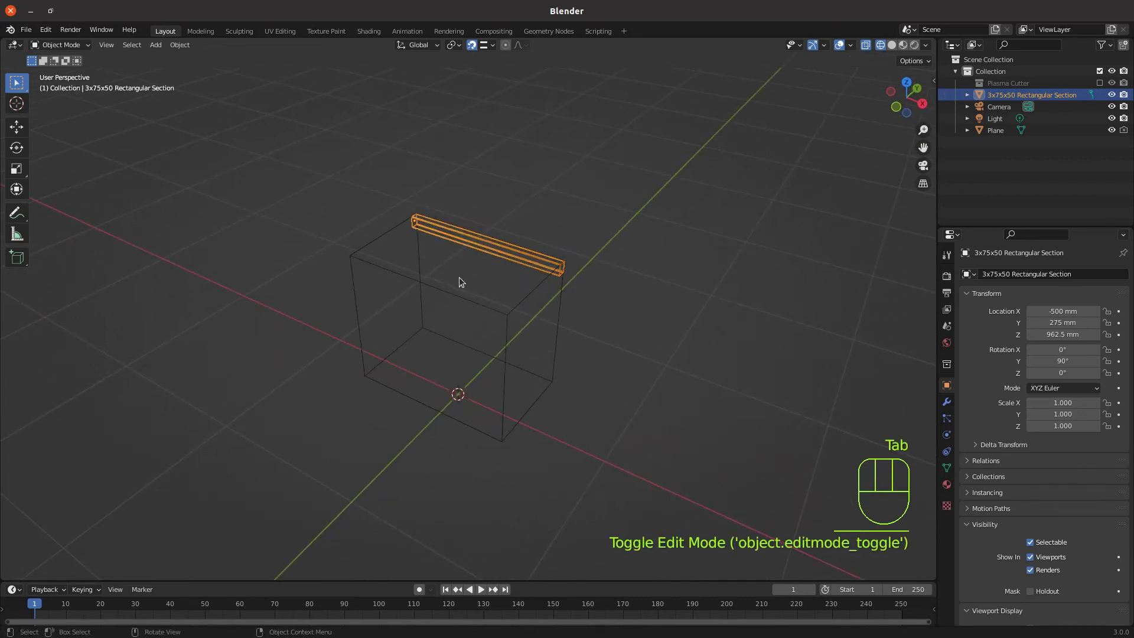
{"action": "key", "text": "z"}
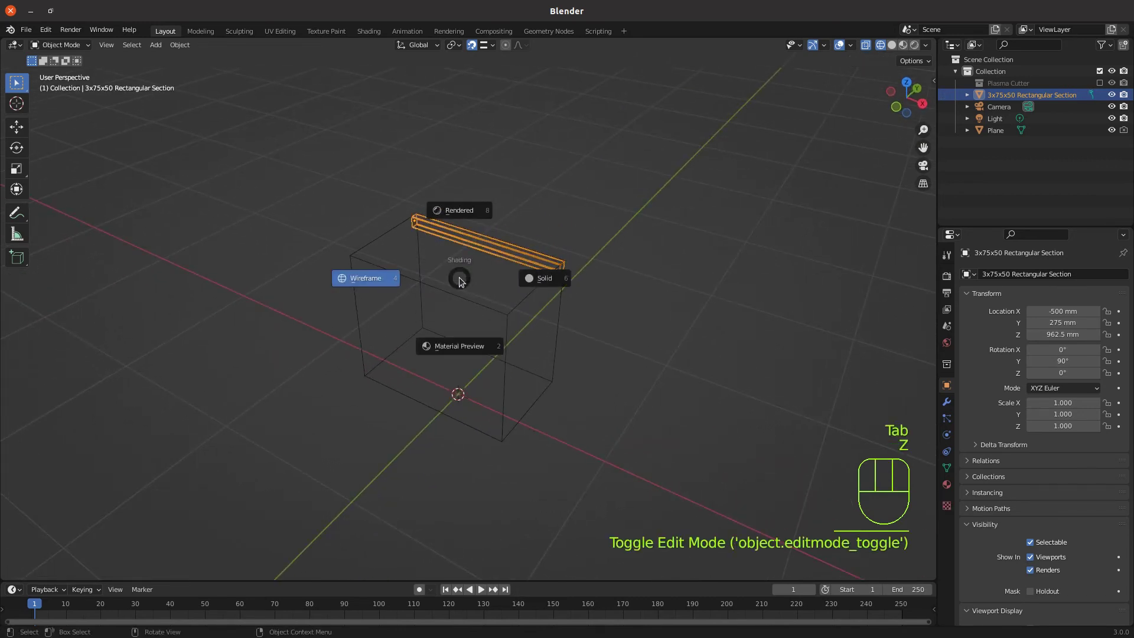
{"action": "left_click", "coordinate": [455, 348]}
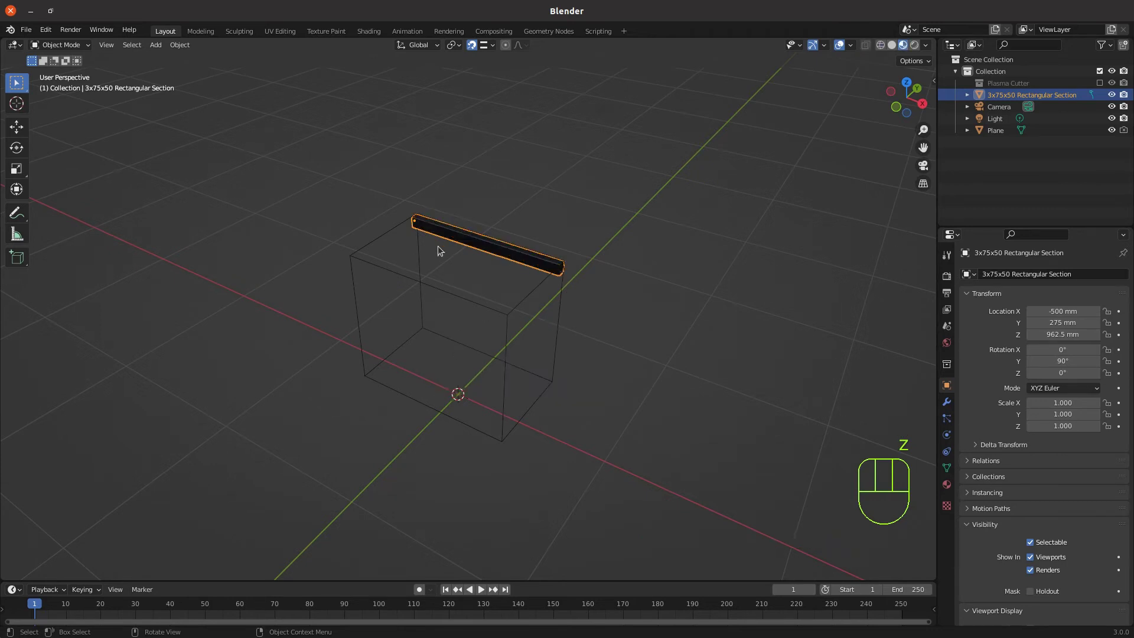
Duplicate the lengthened section and move the copy -550 mm along global Y, snapping it to the box's front top edge.
{"action": "scroll", "coordinate": [425, 233], "scroll_direction": "up", "scroll_amount": 5}
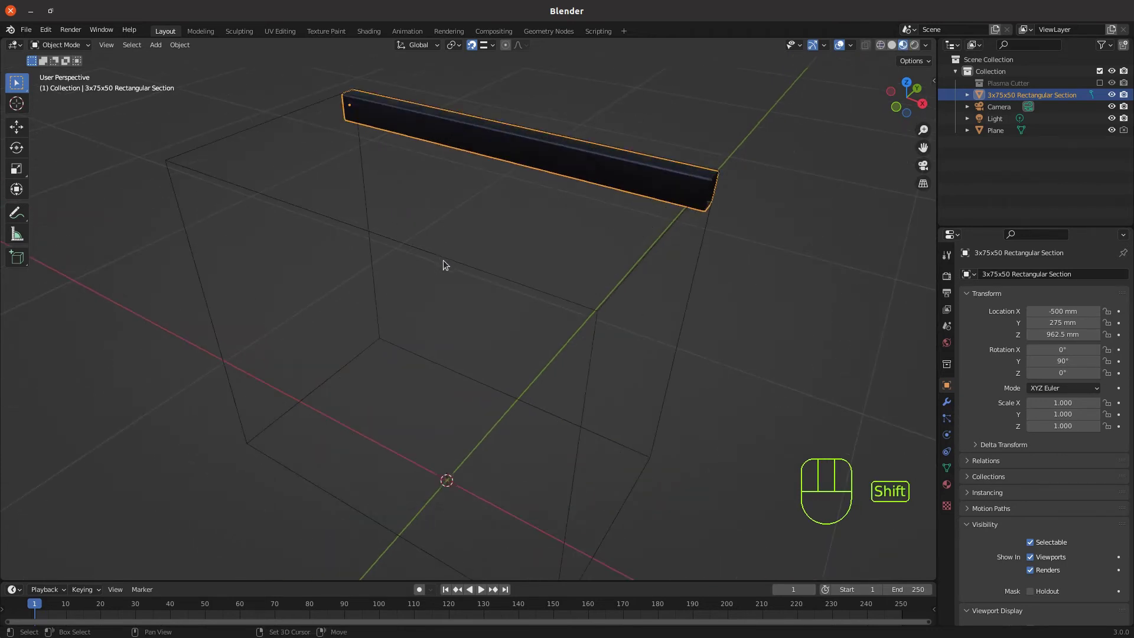
{"action": "scroll", "coordinate": [443, 265], "scroll_direction": "down", "scroll_amount": 5}
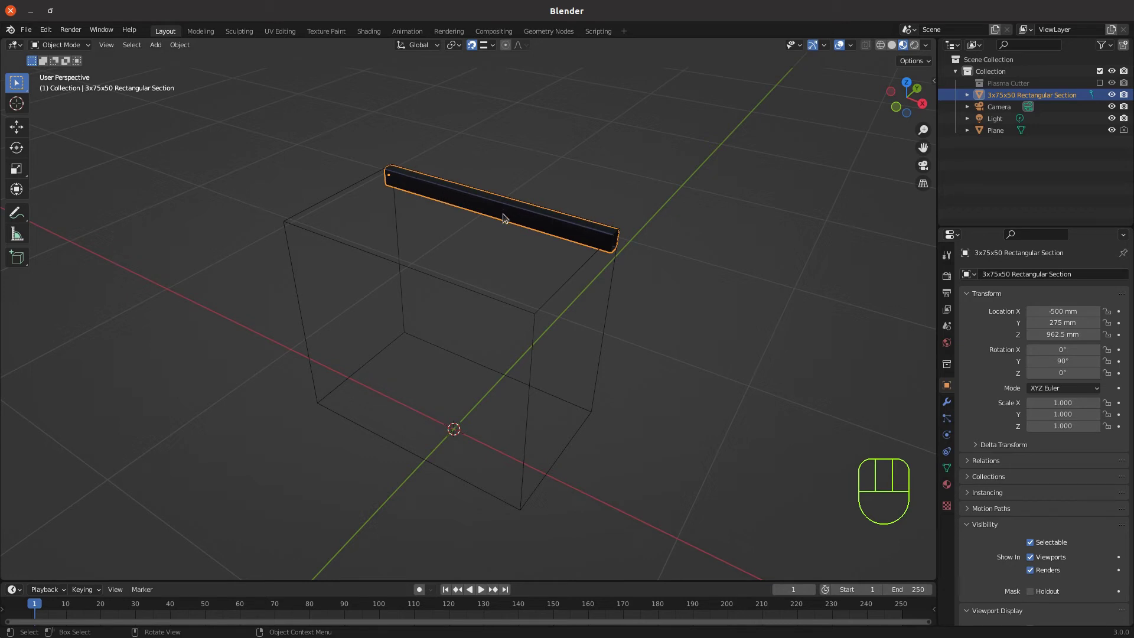
{"action": "key", "text": "shift"}
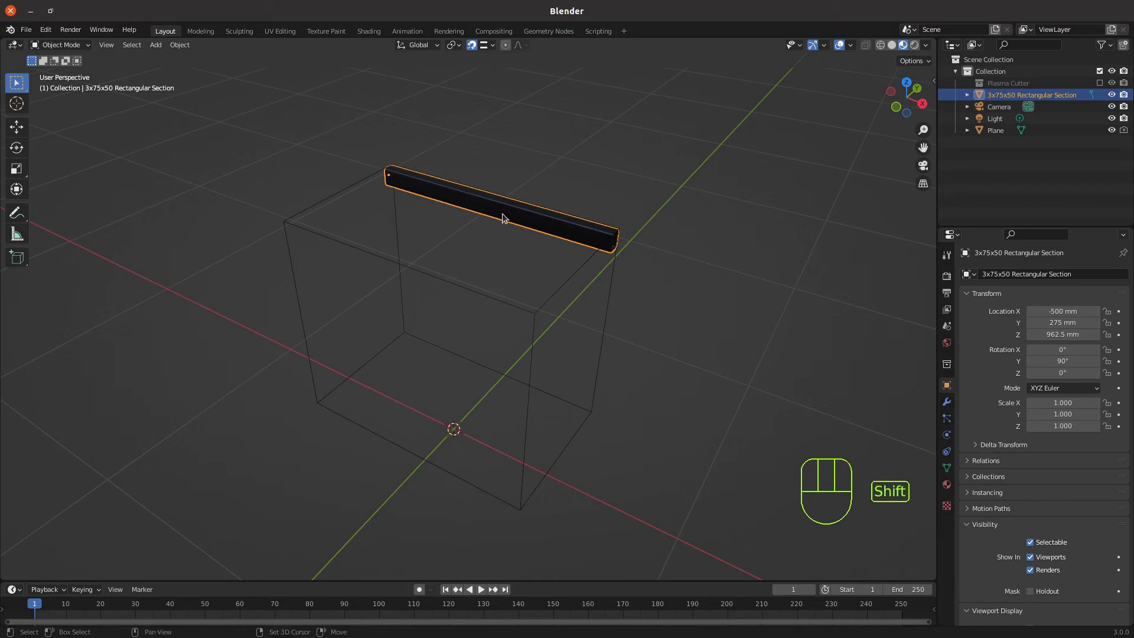
{"action": "key", "text": "shift+d"}
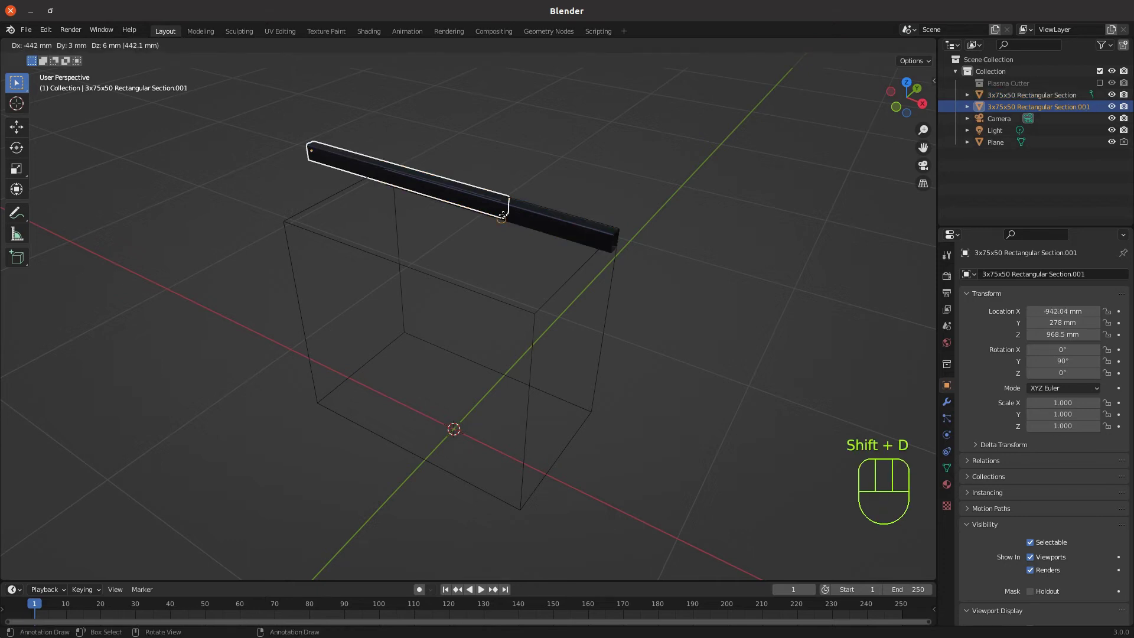
{"action": "key", "text": "y"}
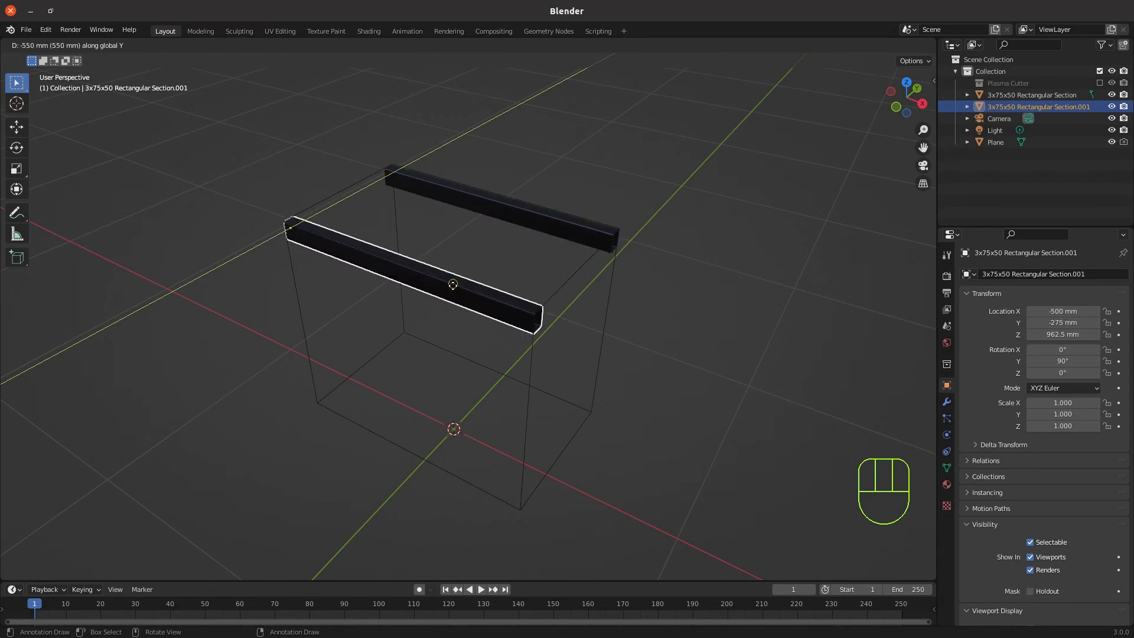
{"action": "left_click", "coordinate": [453, 285]}
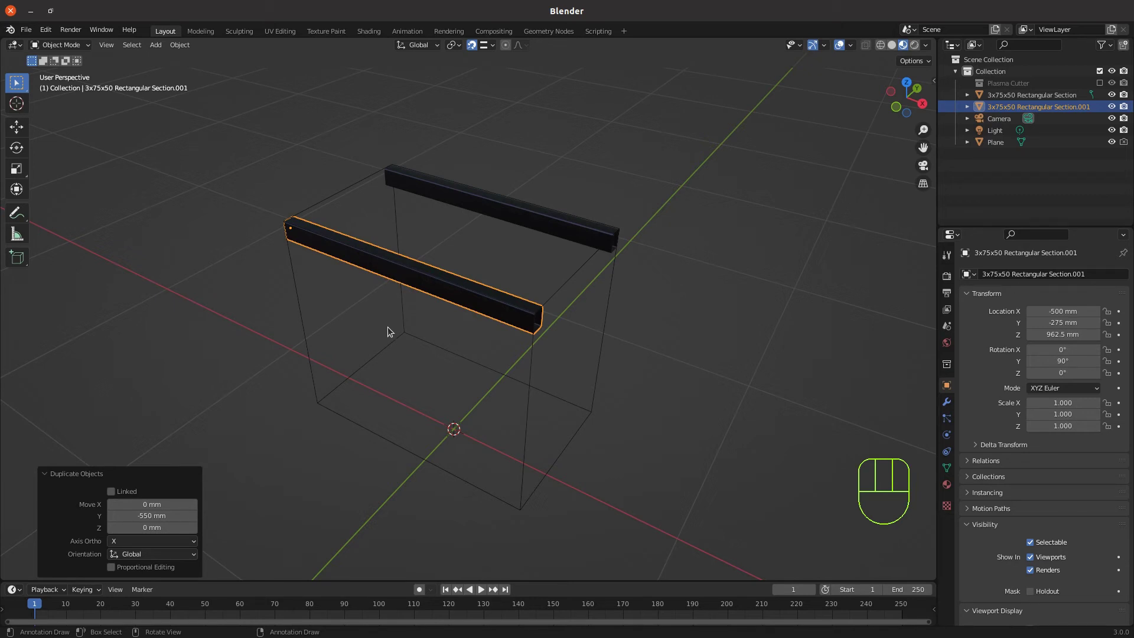
Duplicate the front rail and place the copy about 1310 mm along global Y, behind the box.
{"action": "key", "text": "shift+d"}
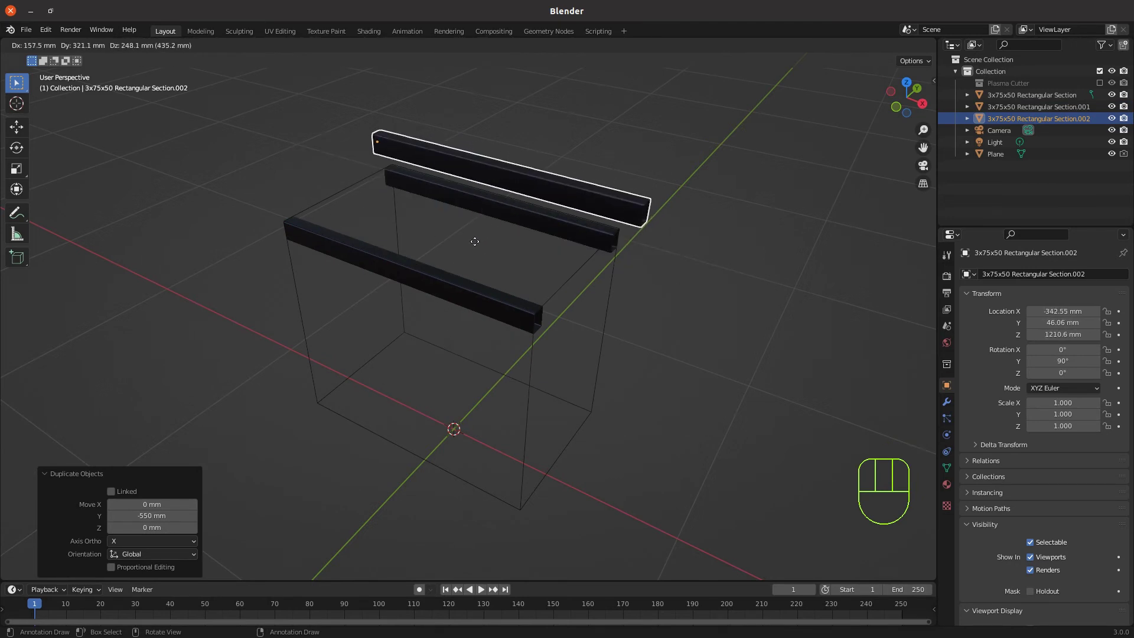
{"action": "key", "text": "y"}
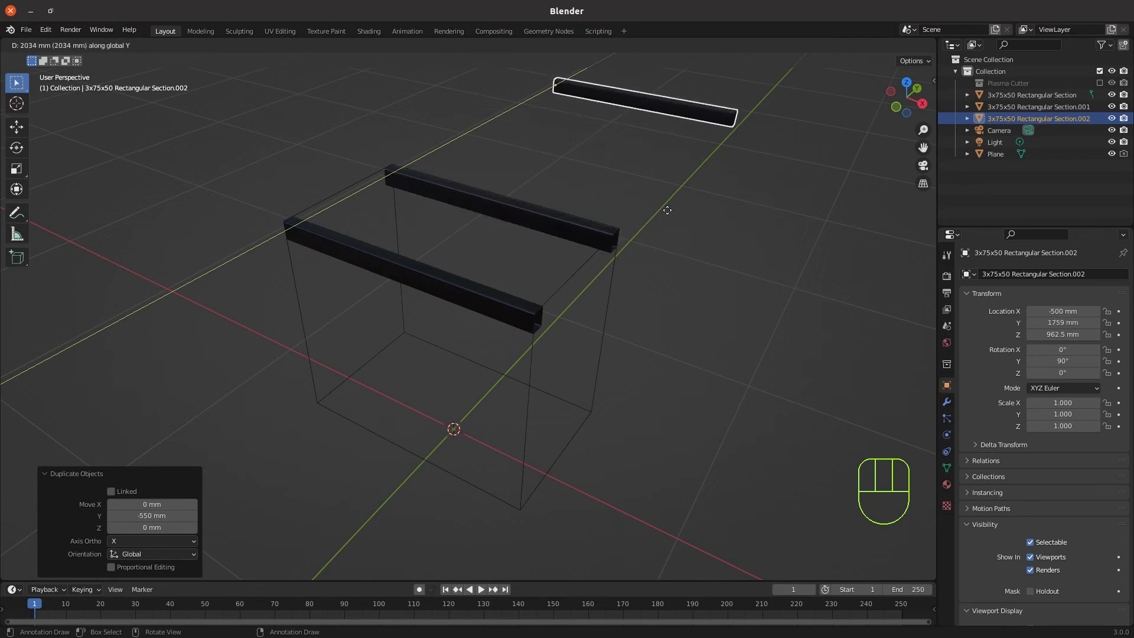
{"action": "left_click", "coordinate": [656, 368]}
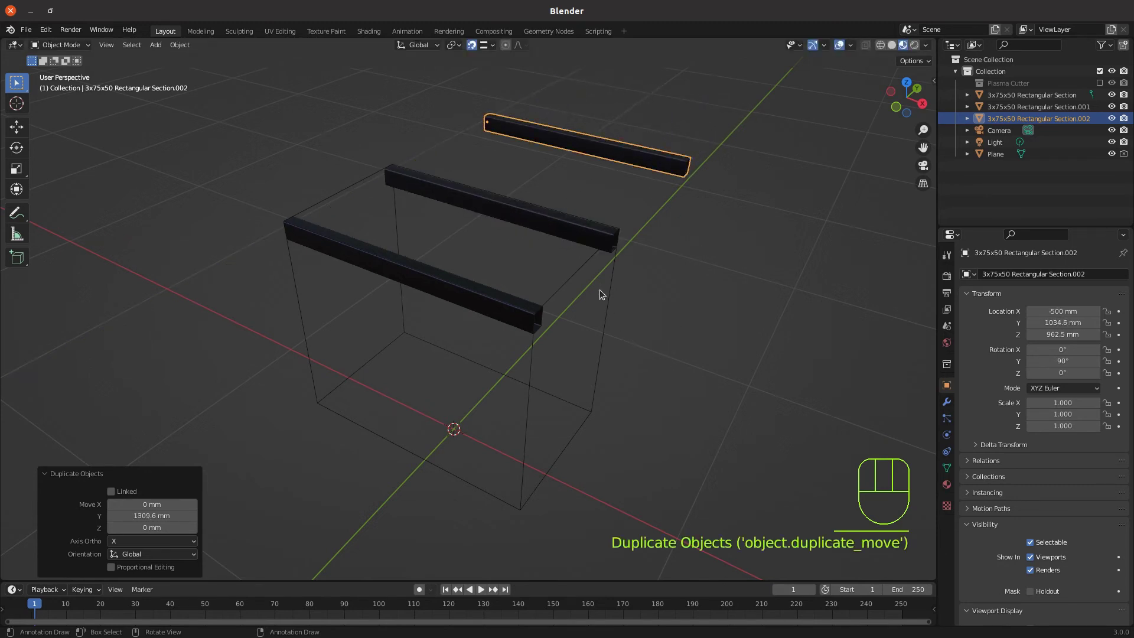
Rotate the third section -90° about the global Z axis so it runs perpendicular to the two rails.
{"action": "middle_click_drag", "start_coordinate": [541, 299], "coordinate": [519, 320], "text": "shift"}
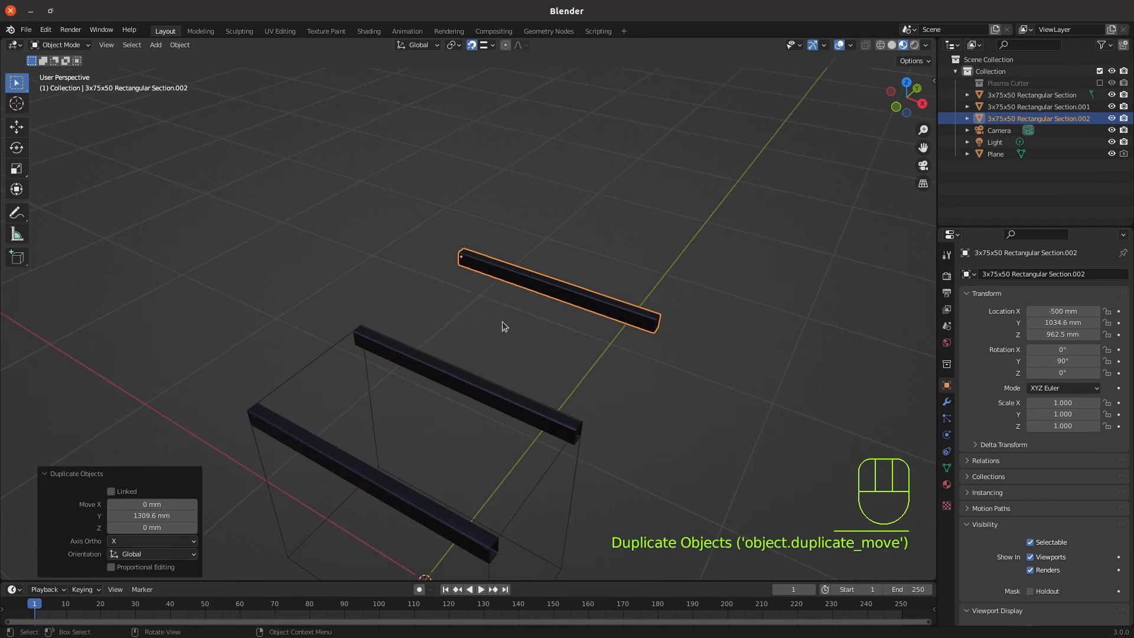
{"action": "key", "text": "r"}
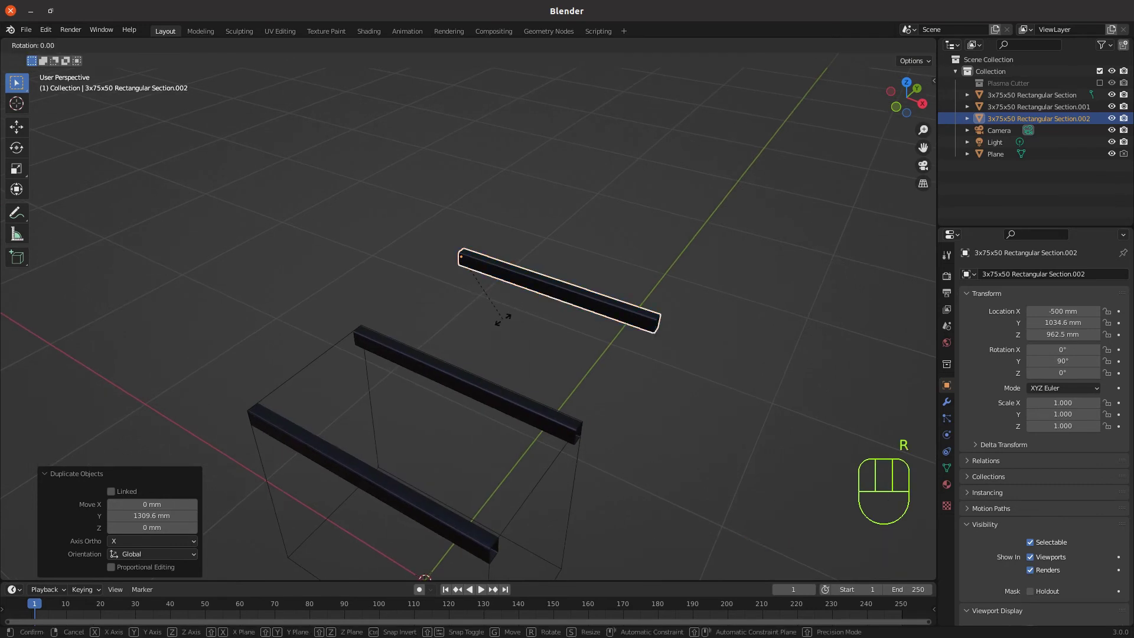
{"action": "type", "text": "z"}
{"action": "type", "text": "-90"}
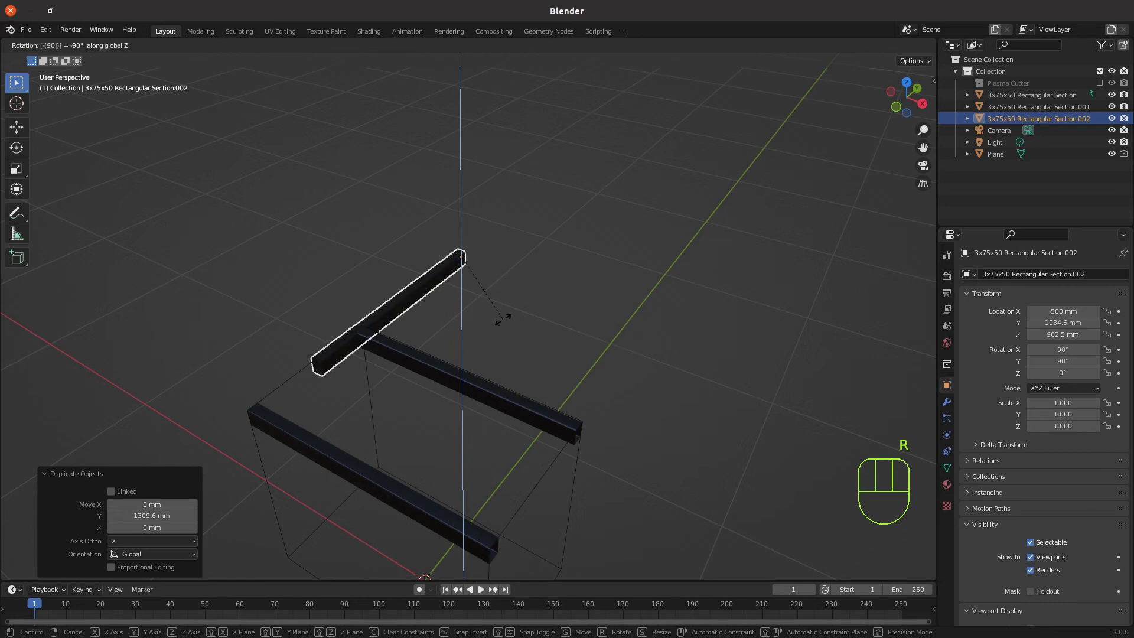
{"action": "key", "text": "Return"}
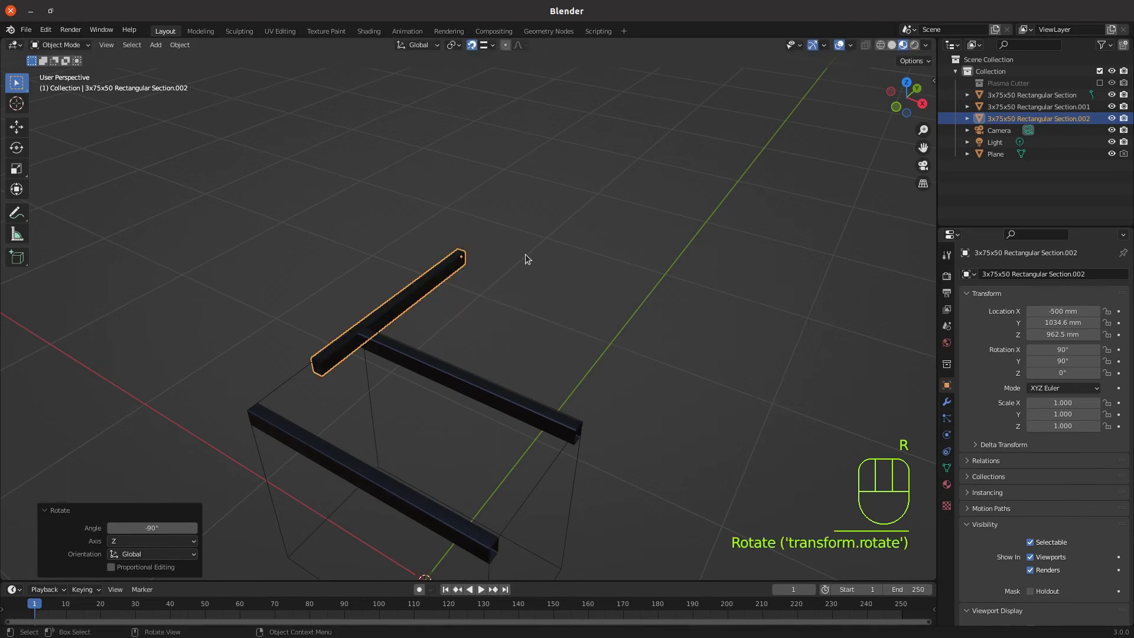
In the top view, move the rotated section between the rails, by about 209.7 mm in X and -888.7 mm in Y.
{"action": "key", "text": "KP_7"}
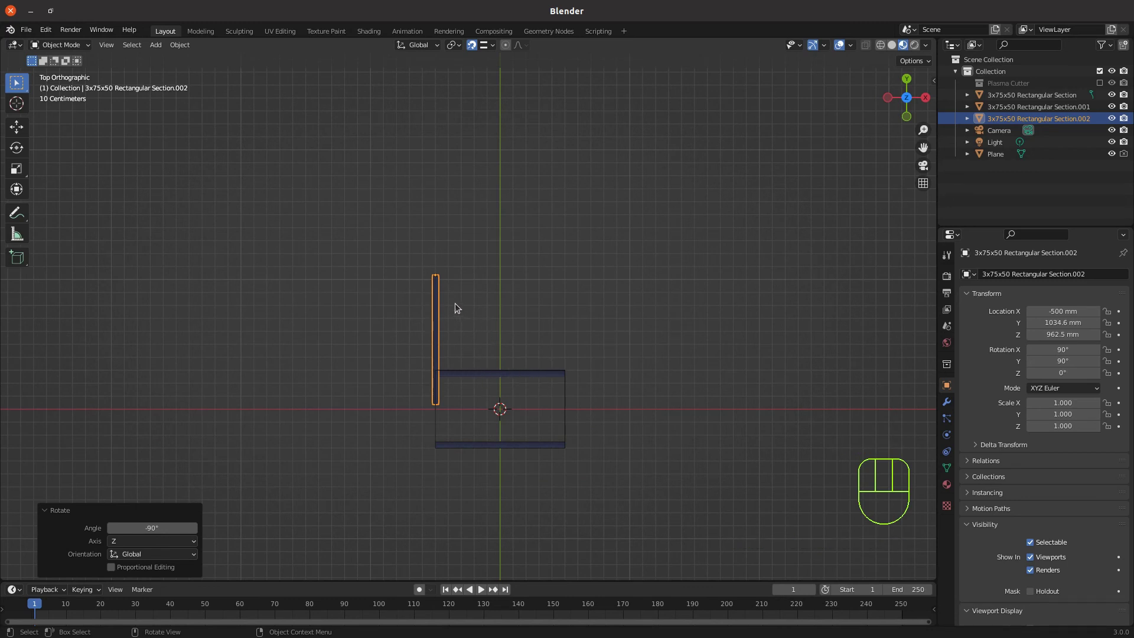
{"action": "key", "text": "g"}
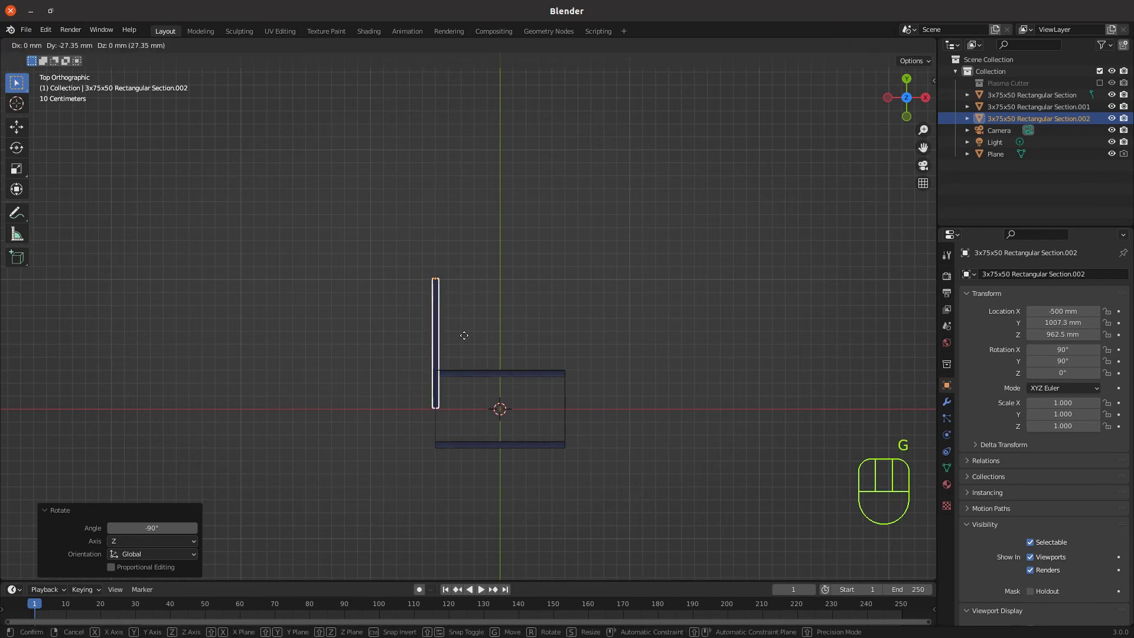
{"action": "left_click", "coordinate": [483, 419]}
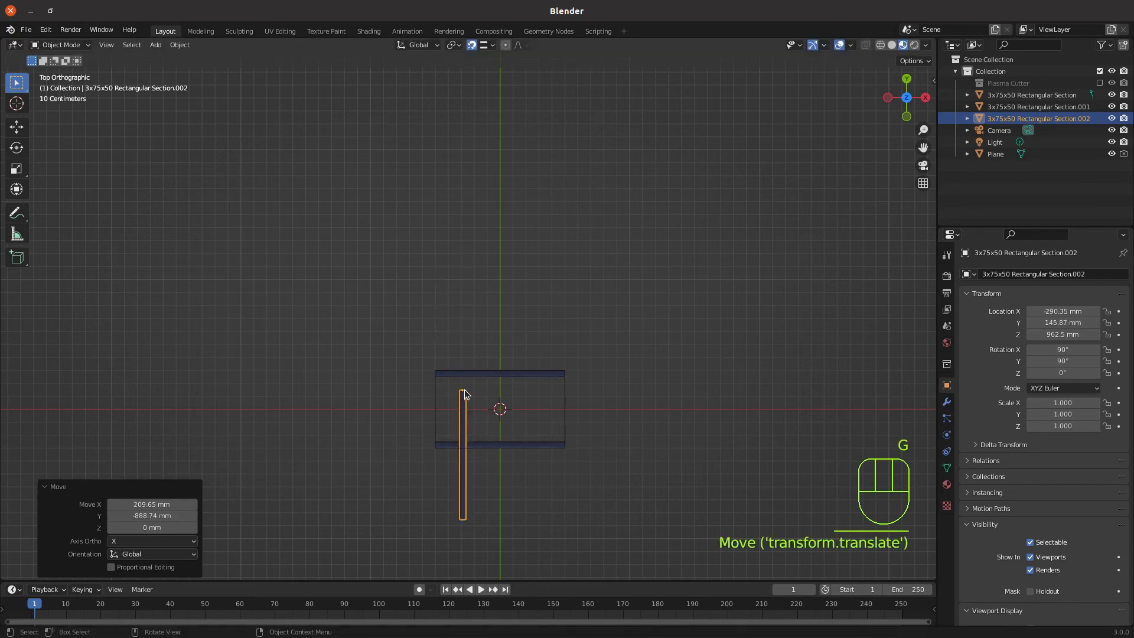
{"action": "scroll", "coordinate": [463, 398], "scroll_direction": "up", "scroll_amount": 3}
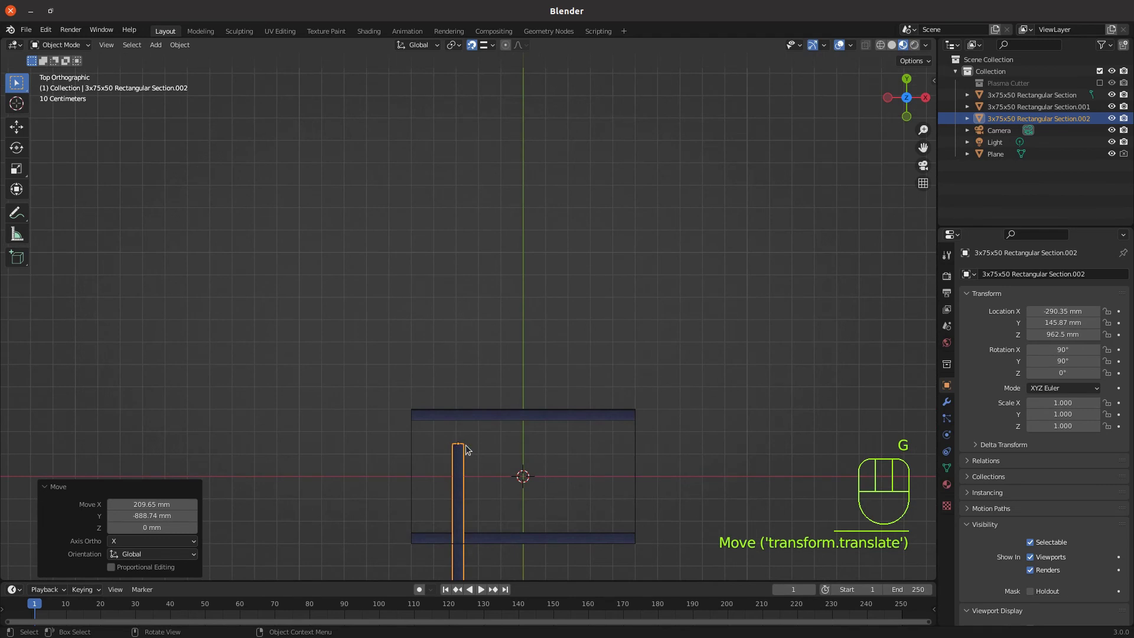
Move the perpendicular section about 104.13 mm along global Y, snapping its end against the inner face of the rear rail.
{"action": "scroll", "coordinate": [469, 449], "scroll_direction": "up", "scroll_amount": 3}
{"action": "middle_click_drag", "start_coordinate": [470, 466], "coordinate": [462, 232], "text": "shift"}
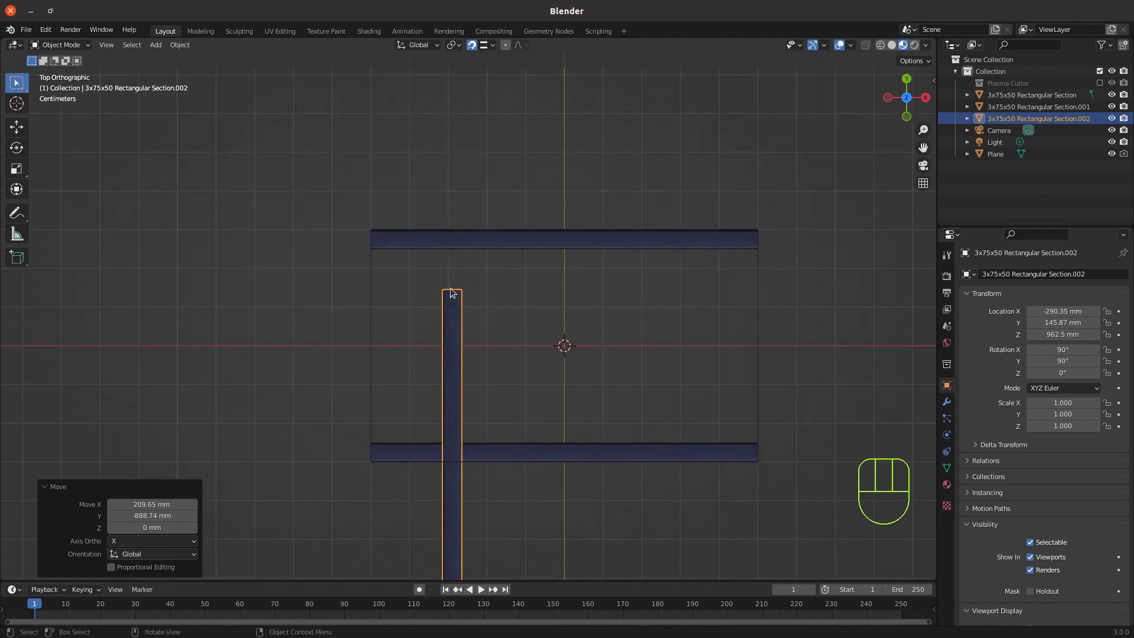
{"action": "scroll", "coordinate": [448, 286], "scroll_direction": "up", "scroll_amount": 3}
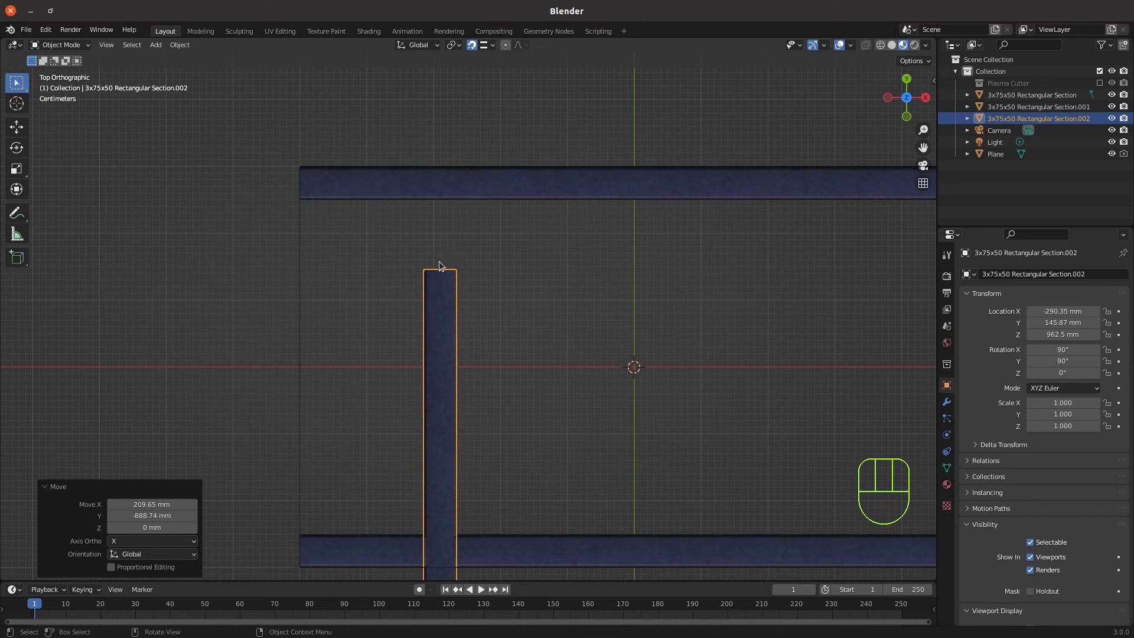
{"action": "key", "text": "g"}
{"action": "key", "text": "y"}
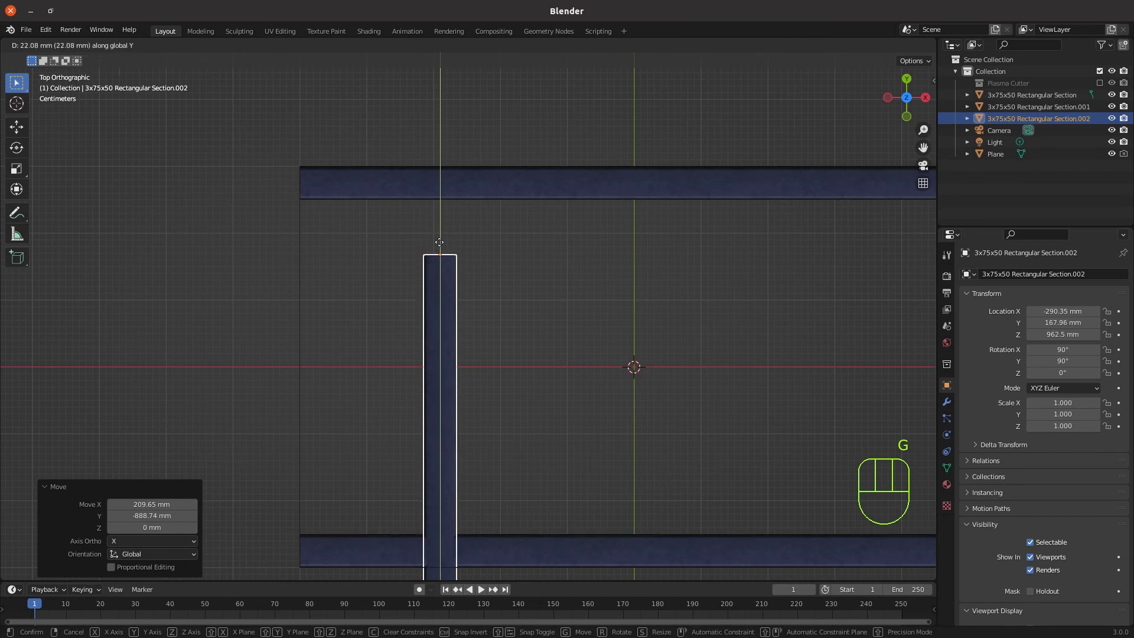
{"action": "left_click", "coordinate": [433, 196]}
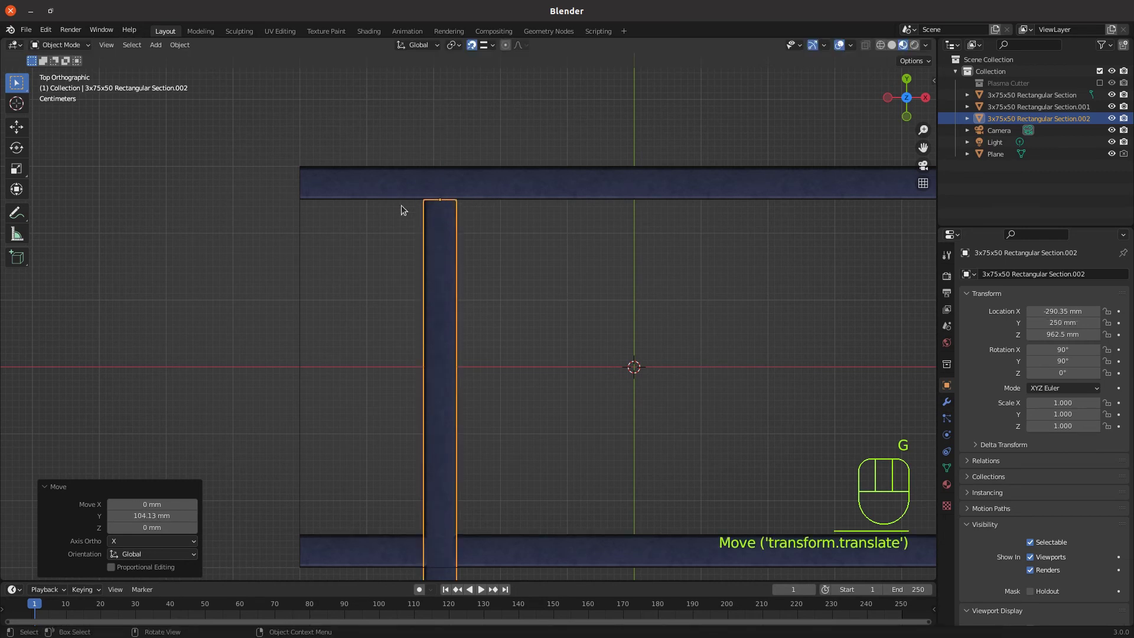
In Edit Mode, shorten the crosspiece by moving its front-end vertices about 559.15 mm along global Y.
{"action": "scroll", "coordinate": [473, 209], "scroll_direction": "down", "scroll_amount": 4}
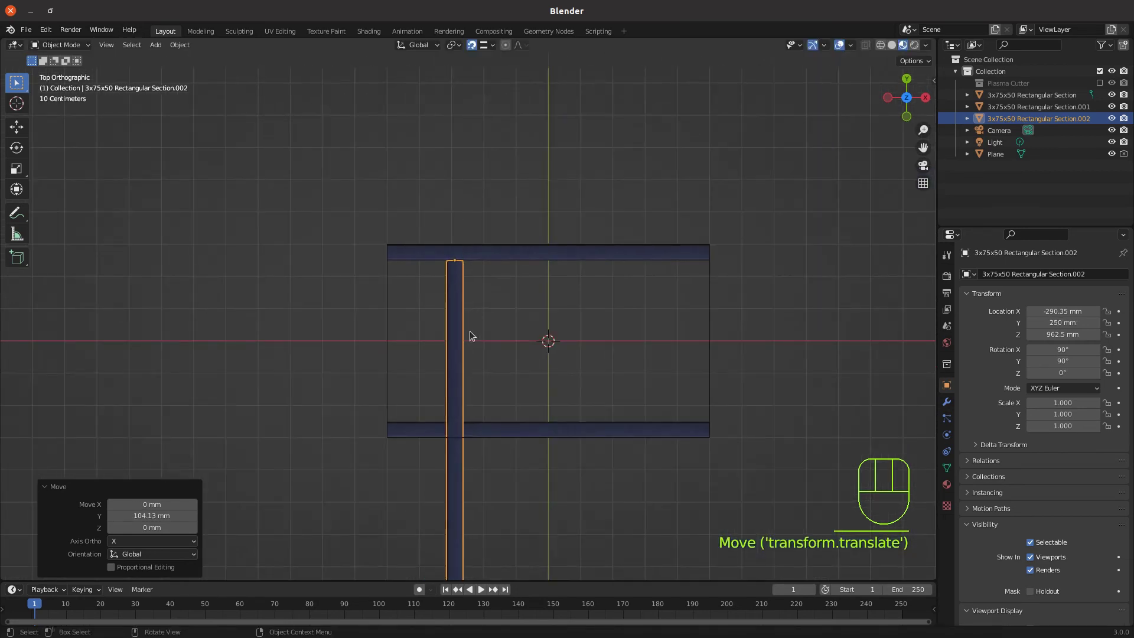
{"action": "scroll", "coordinate": [460, 381], "scroll_direction": "down", "scroll_amount": 2}
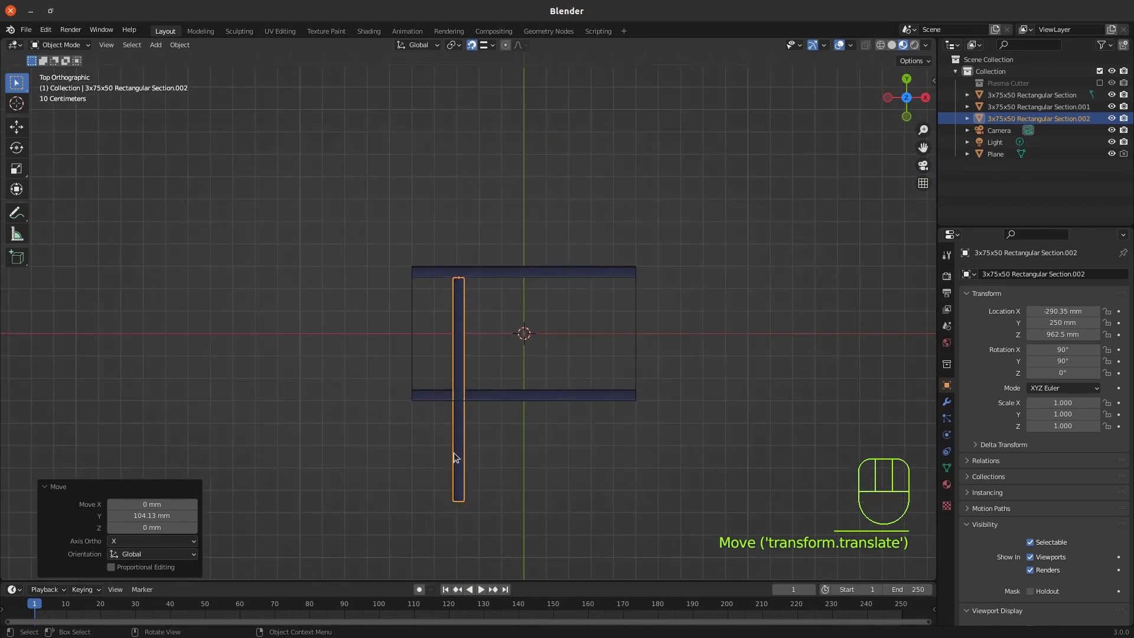
{"action": "key", "text": "Tab"}
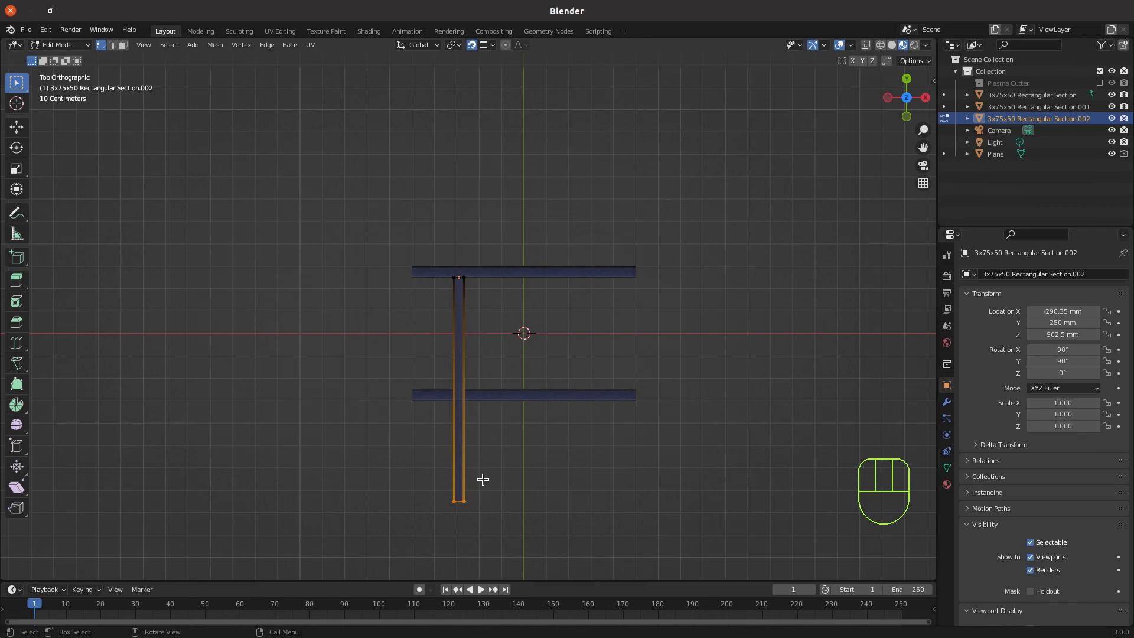
{"action": "key", "text": "g"}
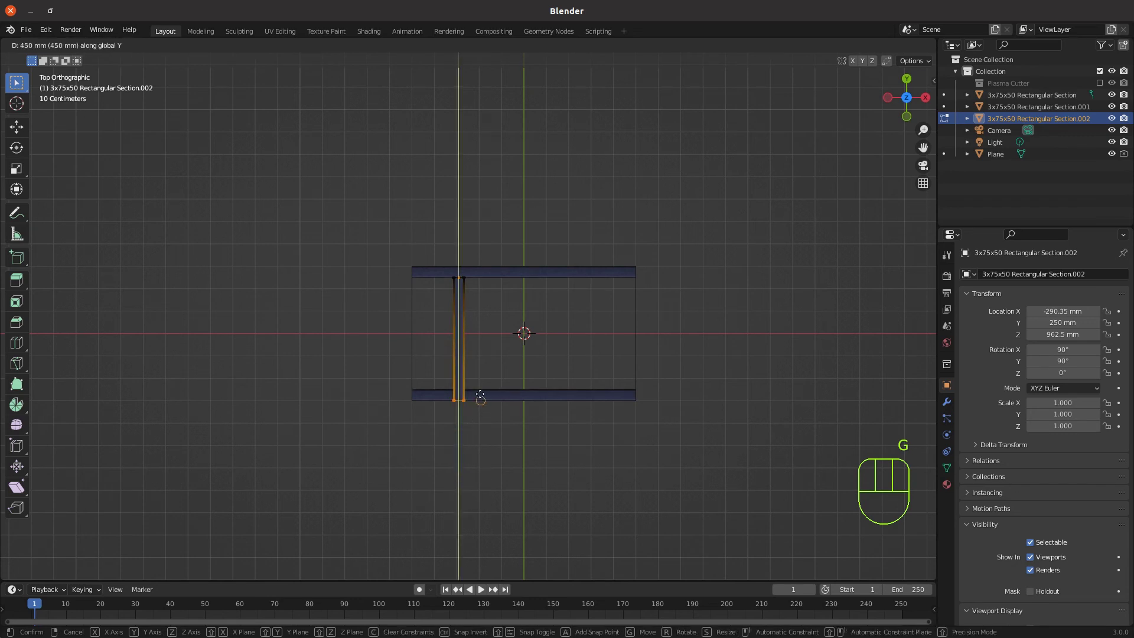
{"action": "left_click", "coordinate": [484, 354]}
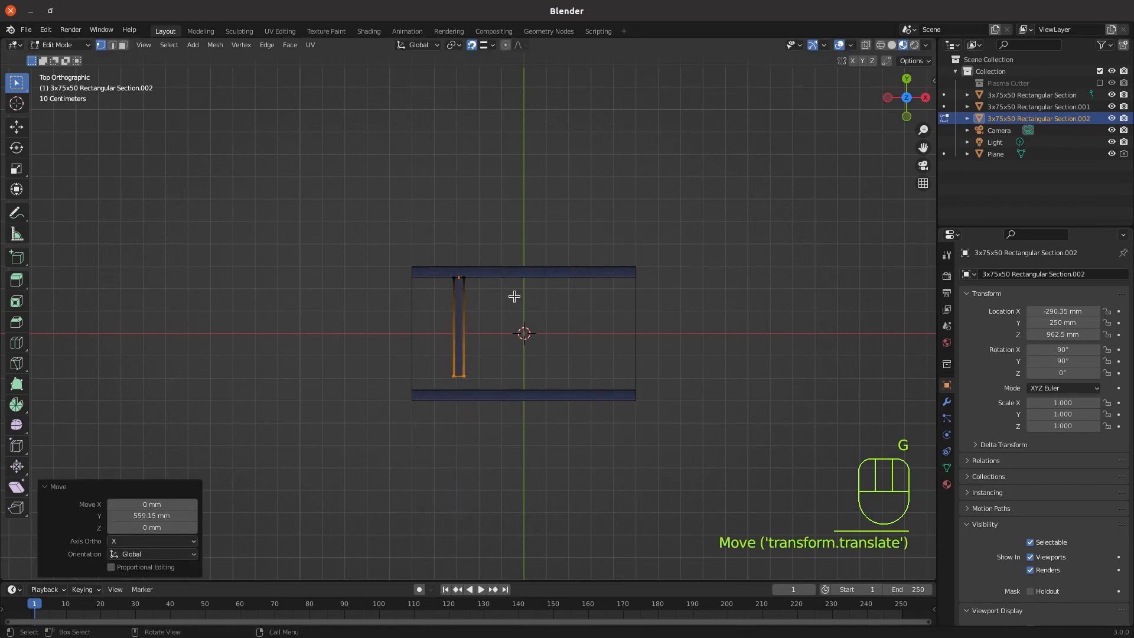
Move the crosspiece's end vertices -59.153 mm along global Y, snapping them to the front rail's inner face, and return to Object Mode.
{"action": "scroll", "coordinate": [472, 414], "scroll_direction": "up", "scroll_amount": 5}
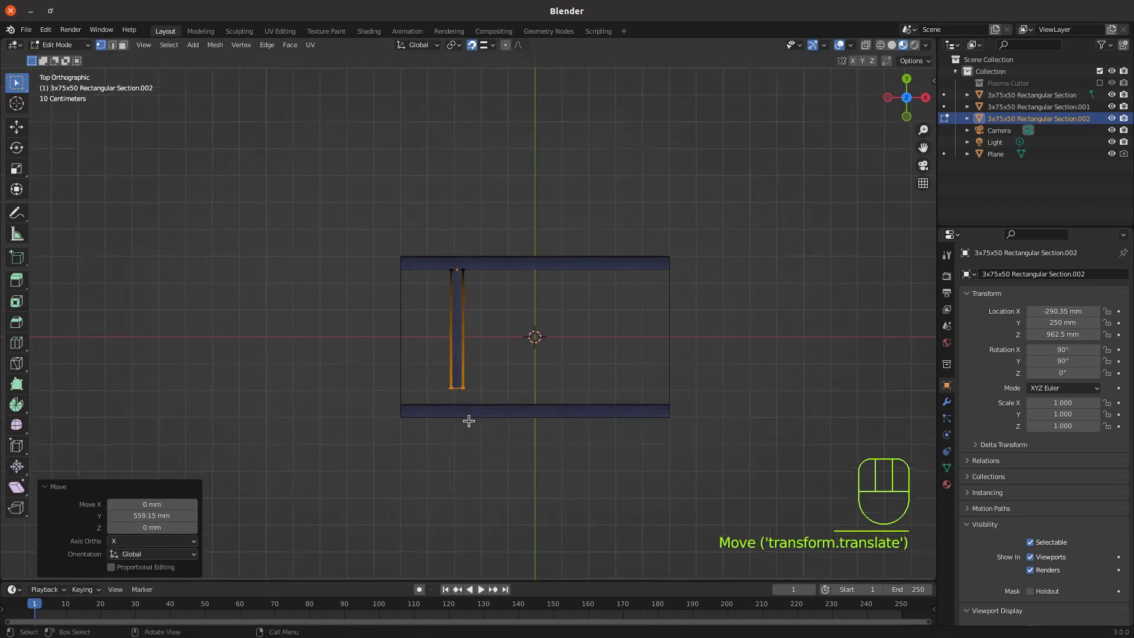
{"action": "scroll", "coordinate": [484, 446], "scroll_direction": "down", "scroll_amount": 5, "text": "shift"}
{"action": "scroll", "coordinate": [449, 336], "scroll_direction": "up", "scroll_amount": 6}
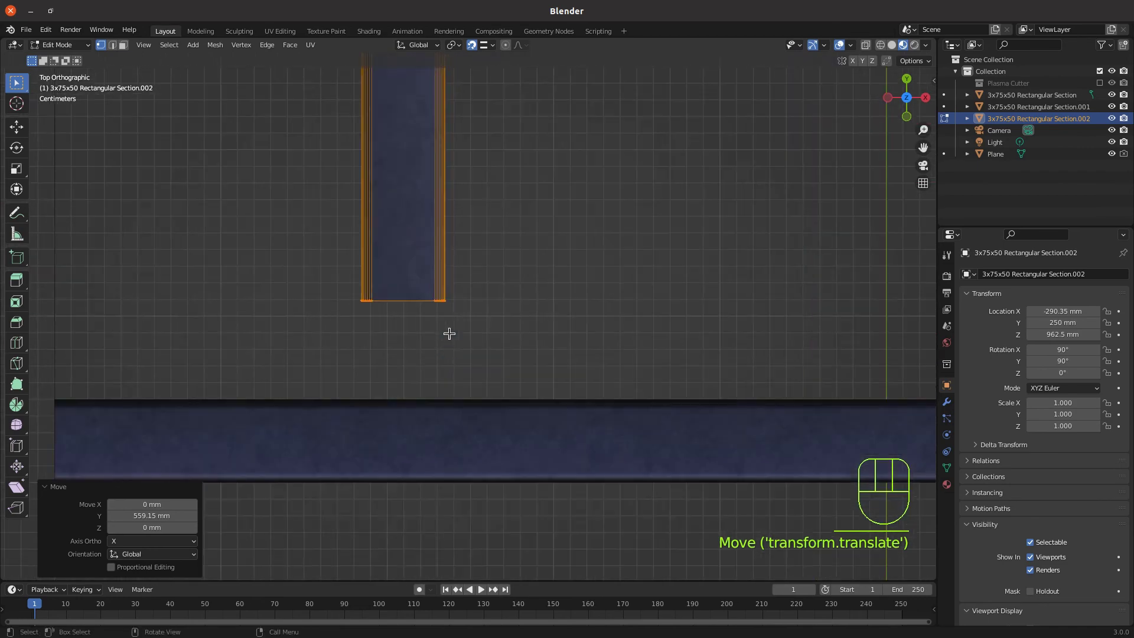
{"action": "key", "text": "g"}
{"action": "key", "text": "y"}
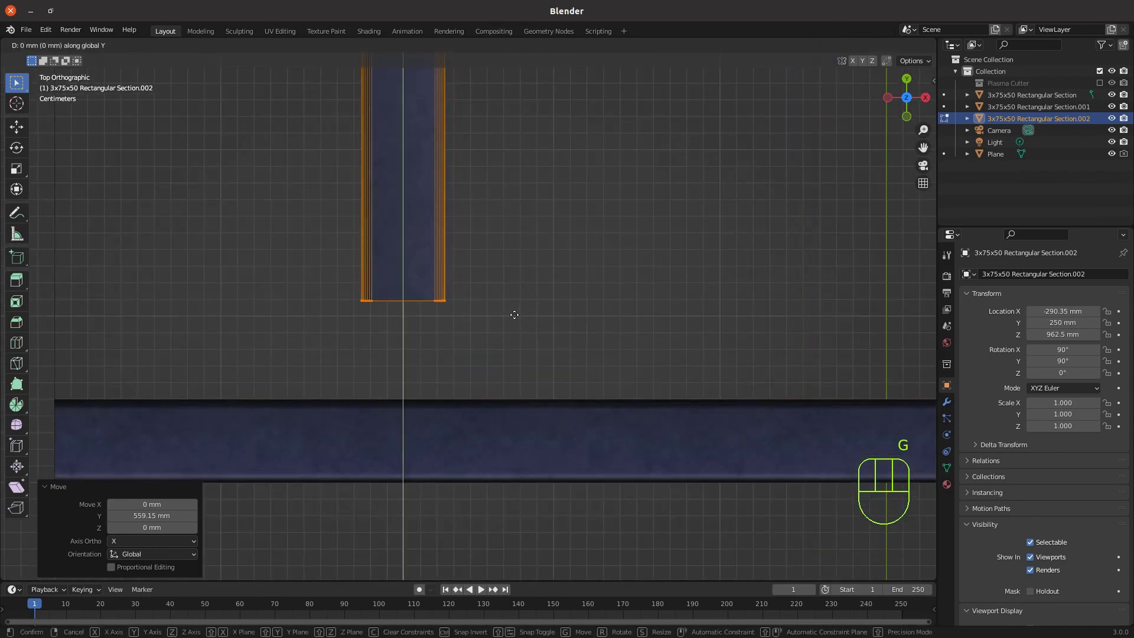
{"action": "left_click", "coordinate": [511, 390]}
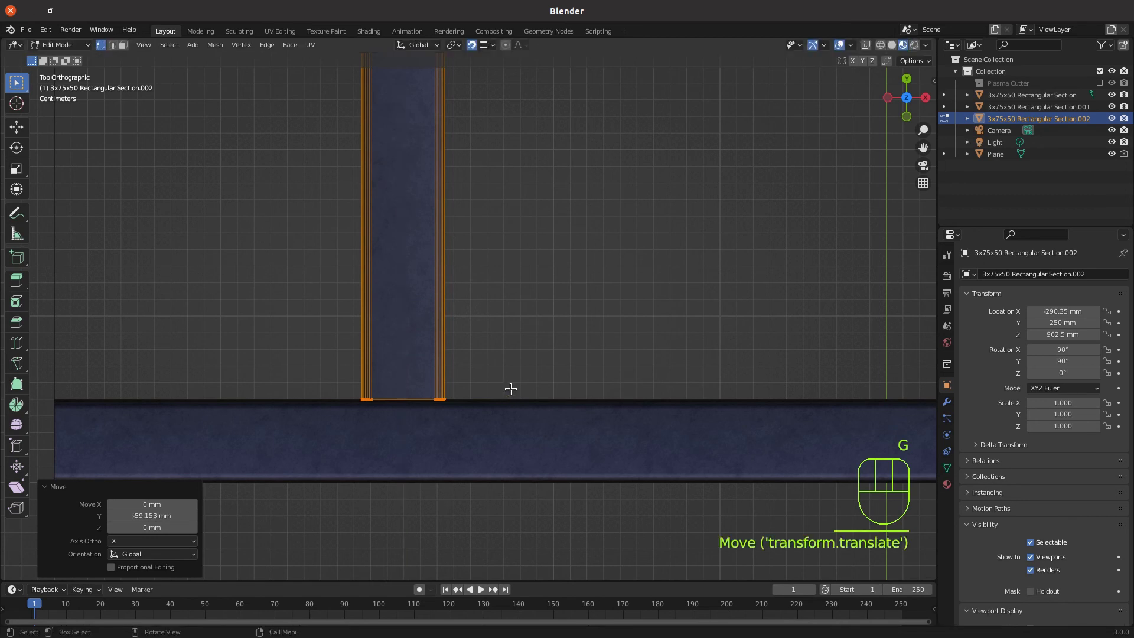
{"action": "scroll", "coordinate": [576, 392], "scroll_direction": "down", "scroll_amount": 2}
{"action": "scroll", "coordinate": [576, 392], "scroll_direction": "down", "scroll_amount": 6}
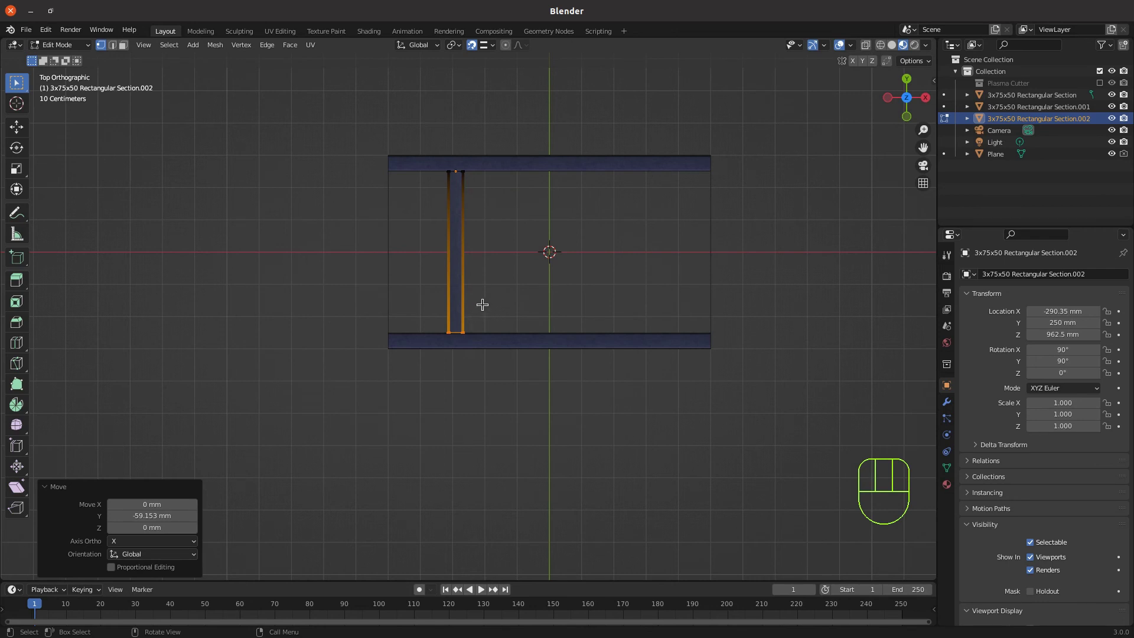
{"action": "key", "text": "Tab"}
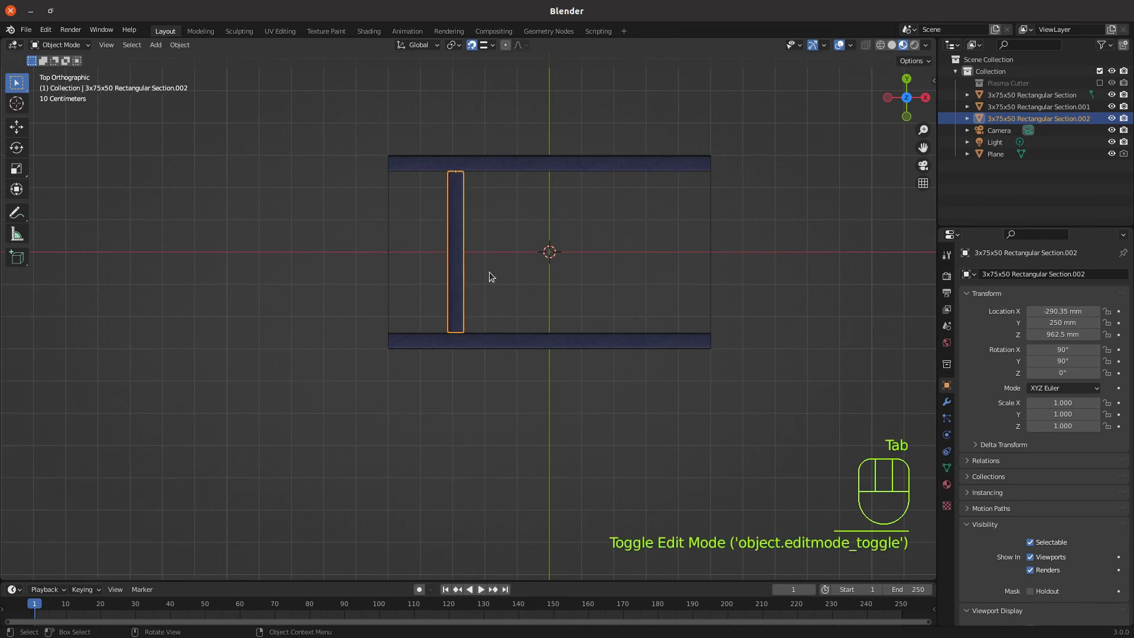
Move the shortened crosspiece -184.65 mm along global X, snapping it flush with the reference box's left edge.
{"action": "key", "text": "g"}
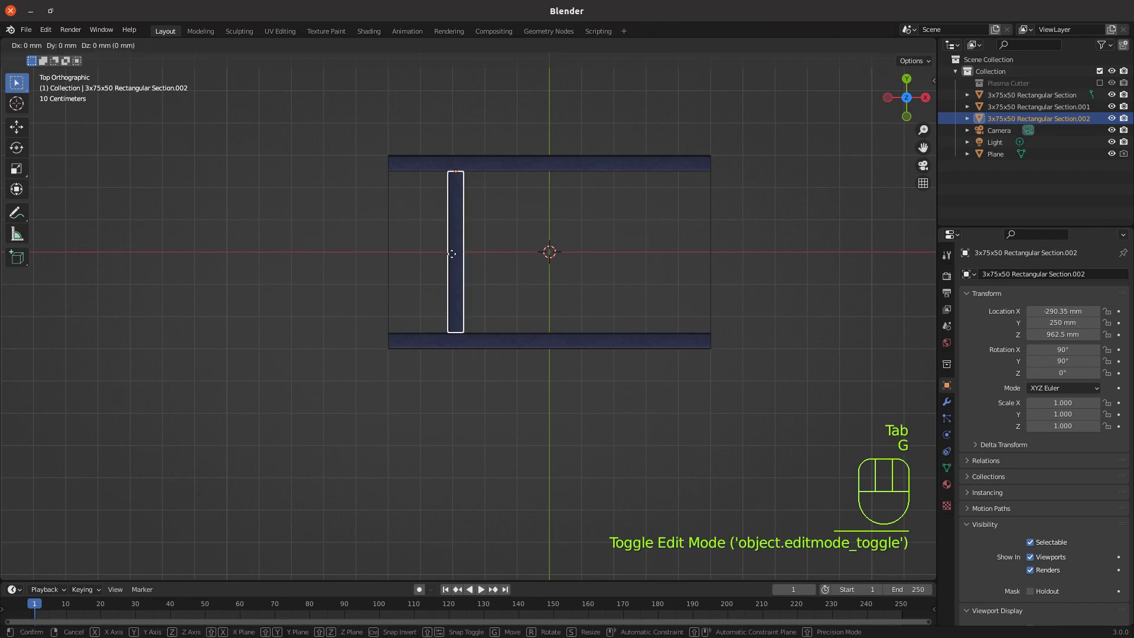
{"action": "key", "text": "x"}
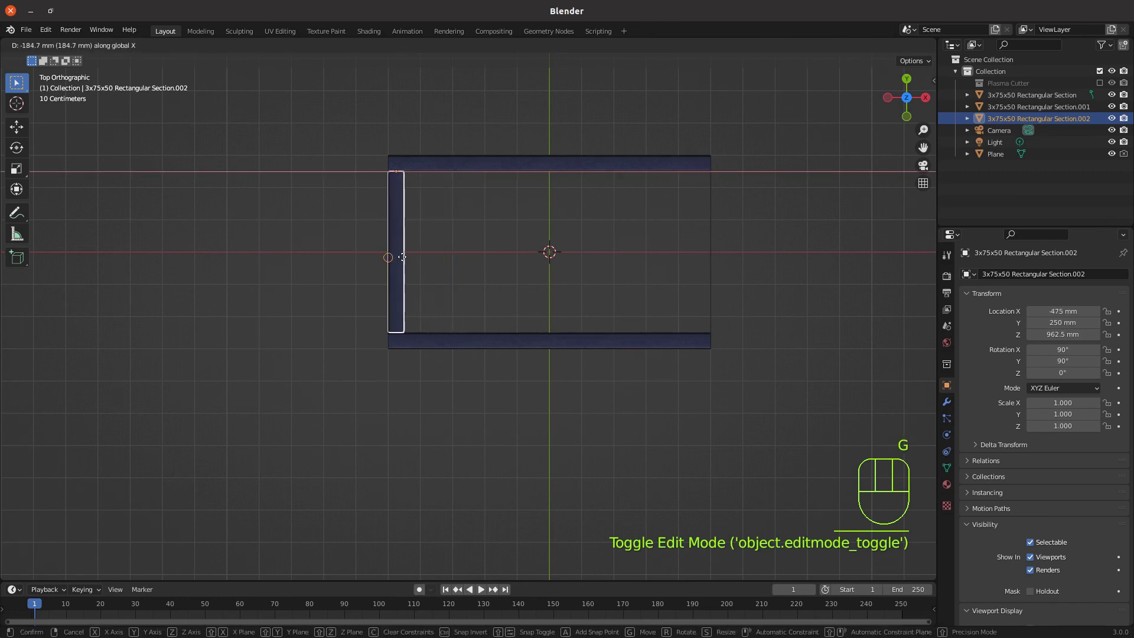
{"action": "left_click", "coordinate": [400, 260]}
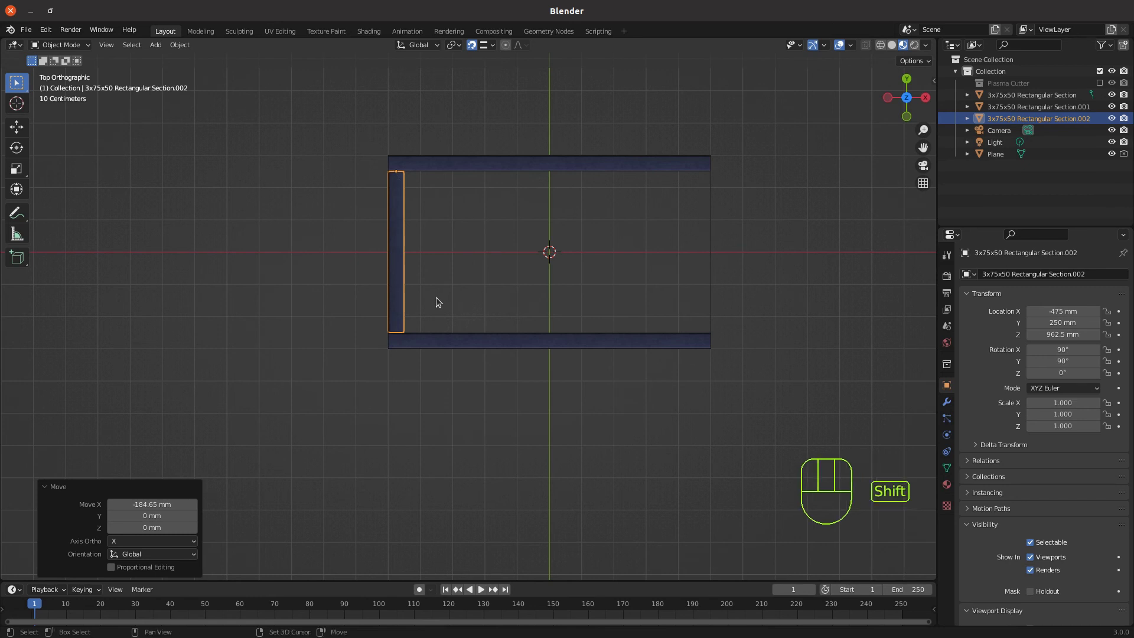
Duplicate the left crosspiece and move the copy 950 mm along global X, snapping it to the box's right edge.
{"action": "key", "text": "shift+d"}
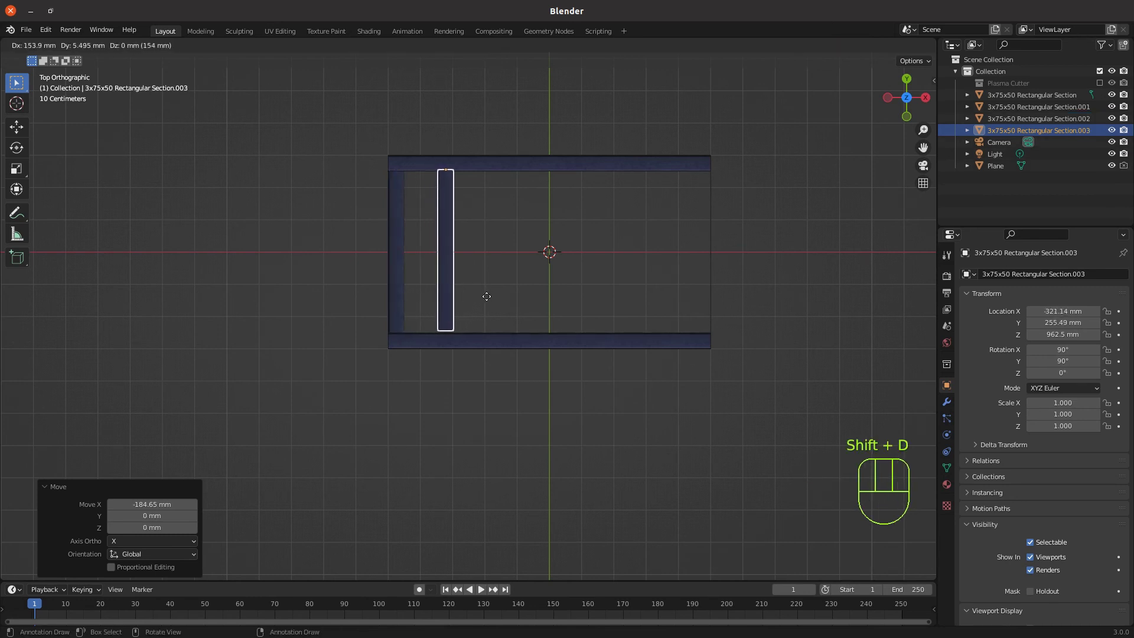
{"action": "key", "text": "x"}
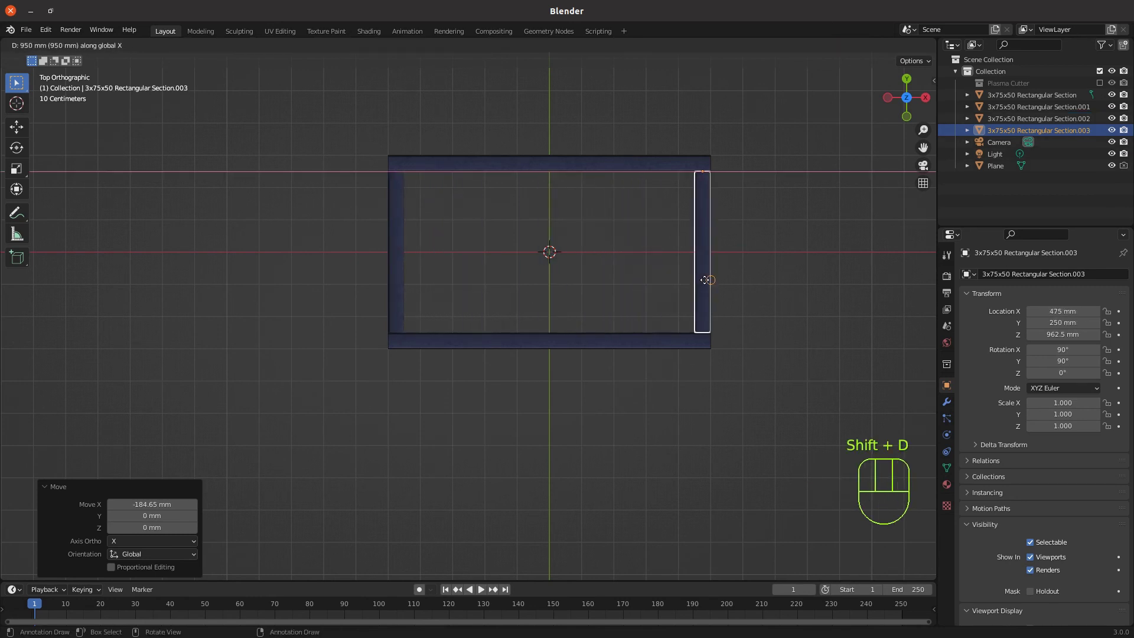
{"action": "left_click", "coordinate": [705, 280]}
{"action": "middle_click_drag", "start_coordinate": [599, 417], "coordinate": [621, 268]}
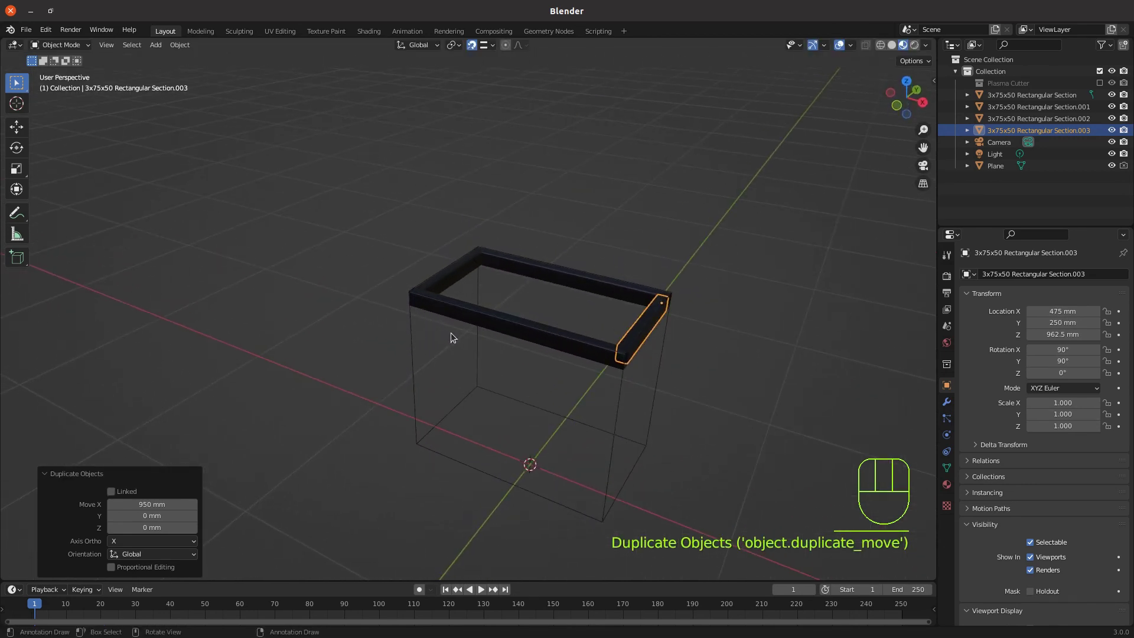
{"action": "middle_click_drag", "start_coordinate": [488, 319], "coordinate": [454, 288]}
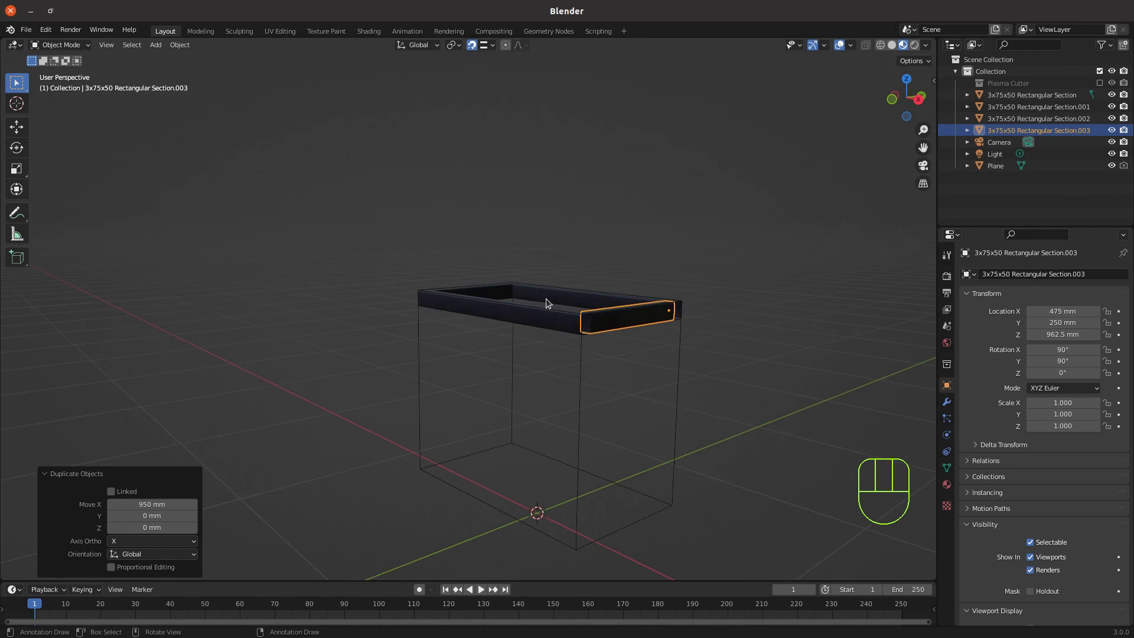
{"action": "middle_click_drag", "start_coordinate": [544, 304], "coordinate": [552, 370]}
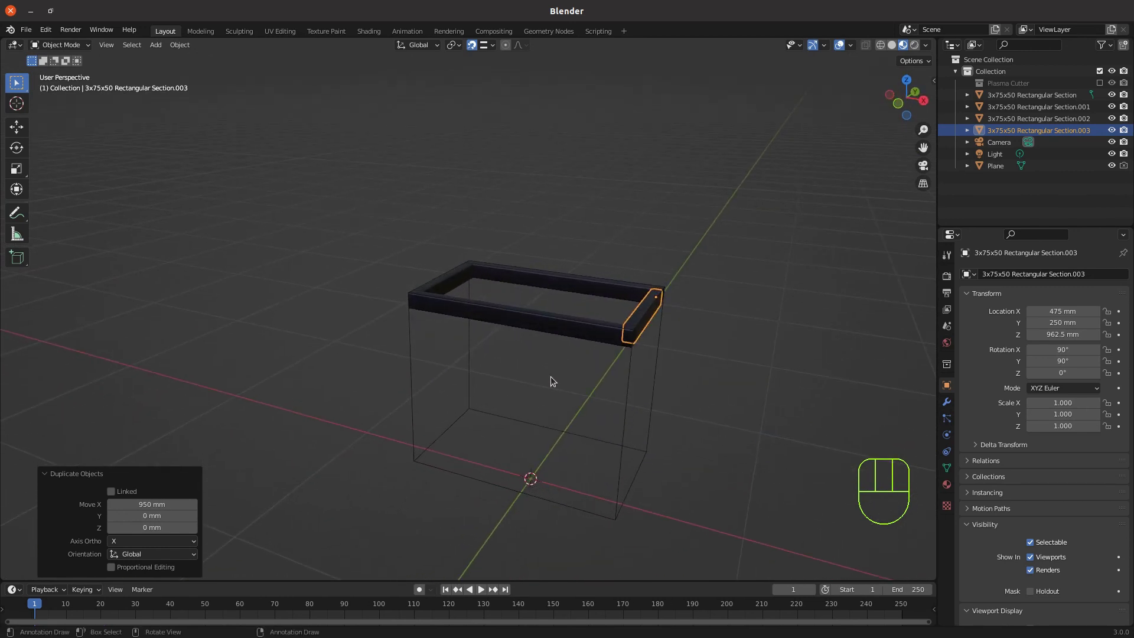